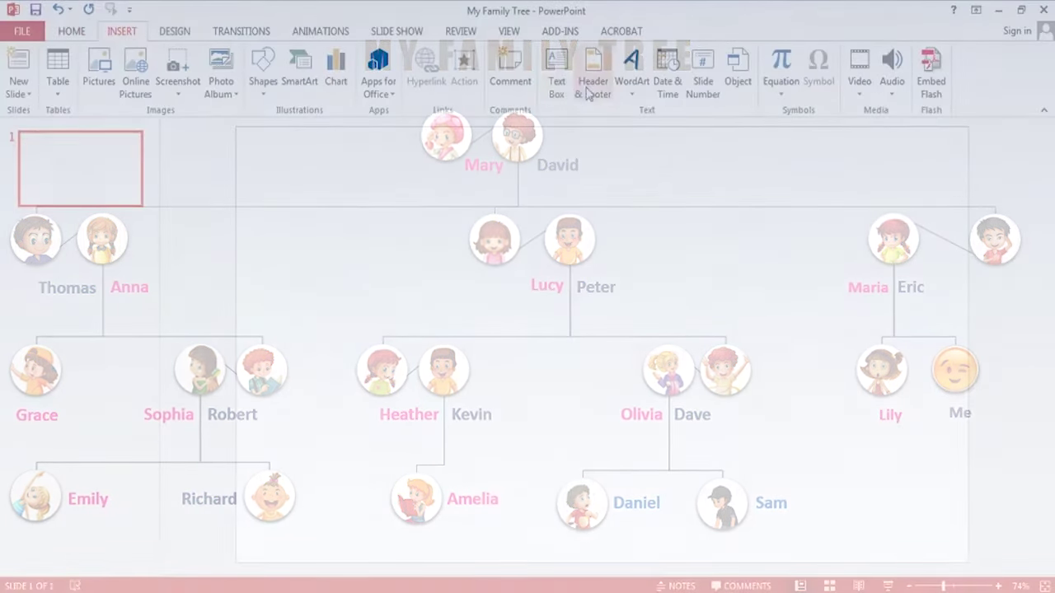
Step: On the blank My Family Tree slide, choose Insert > Text Box to begin the title
click(557, 81)
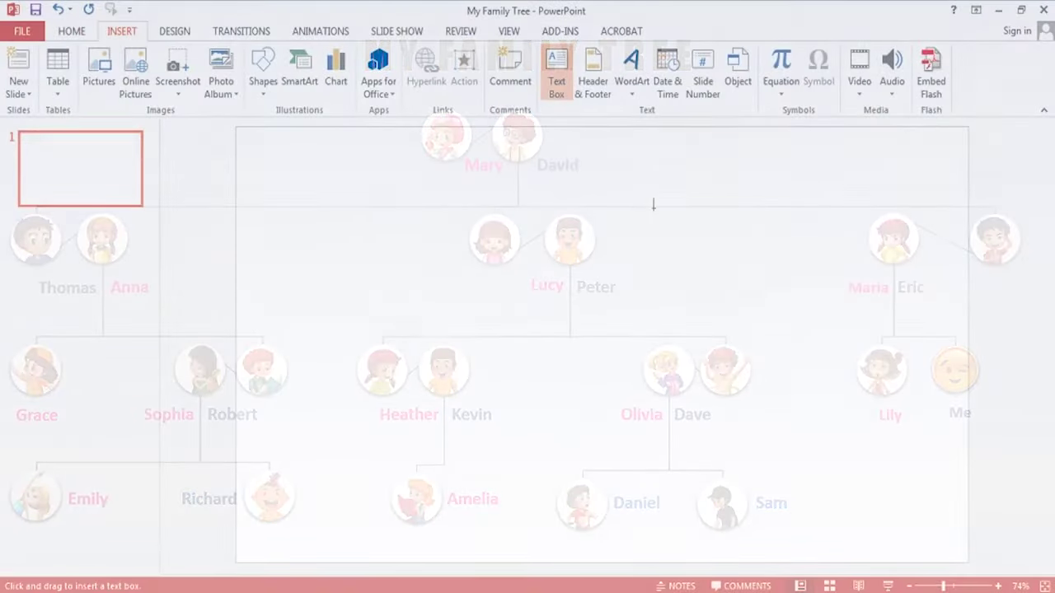
Step: Add a 'MY FAMILY TREE' text box in 36 pt Impact with very loose character spacing
click(498, 253)
text(MY FAMILY TREE)
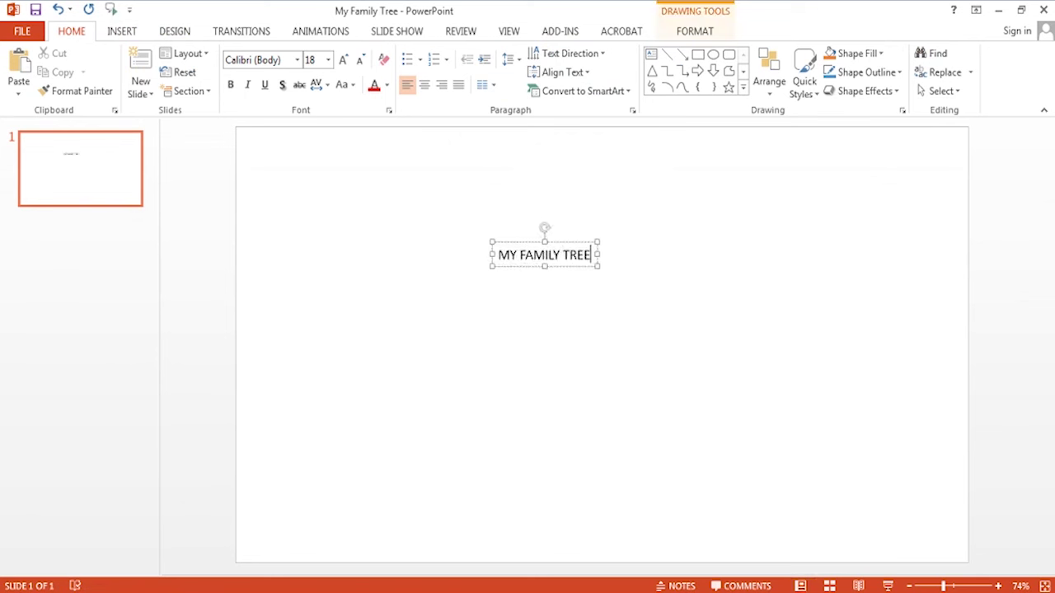
key(ctrl+a)
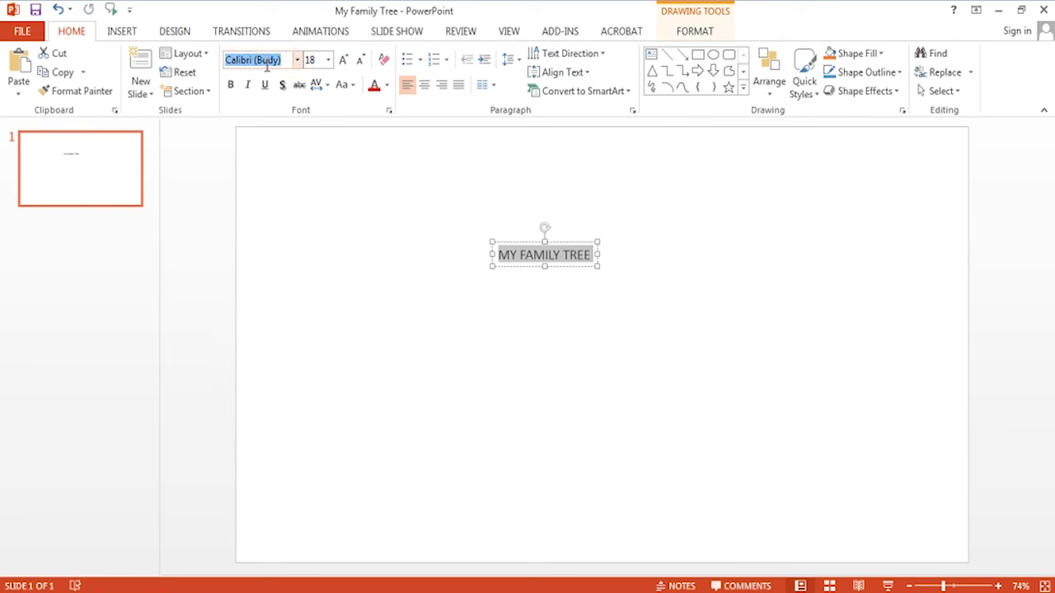
key(Return)
click(343, 59)
click(316, 84)
click(352, 184)
Step: Centre the title horizontally and move it up to the top of the slide
click(693, 33)
click(792, 53)
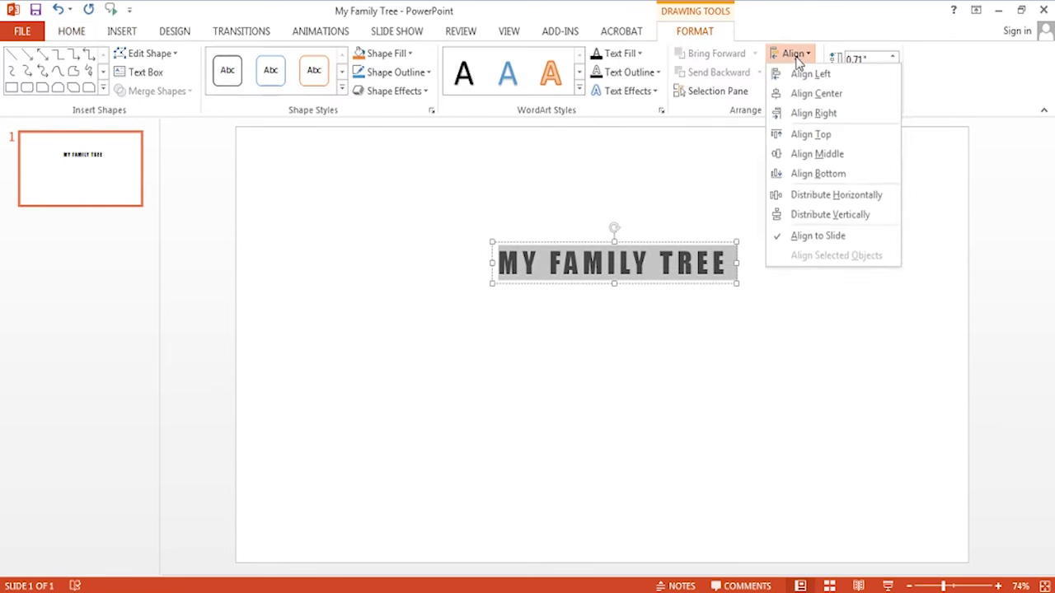
click(811, 91)
click(643, 241)
key(Up)
key(Up)
key(Up)
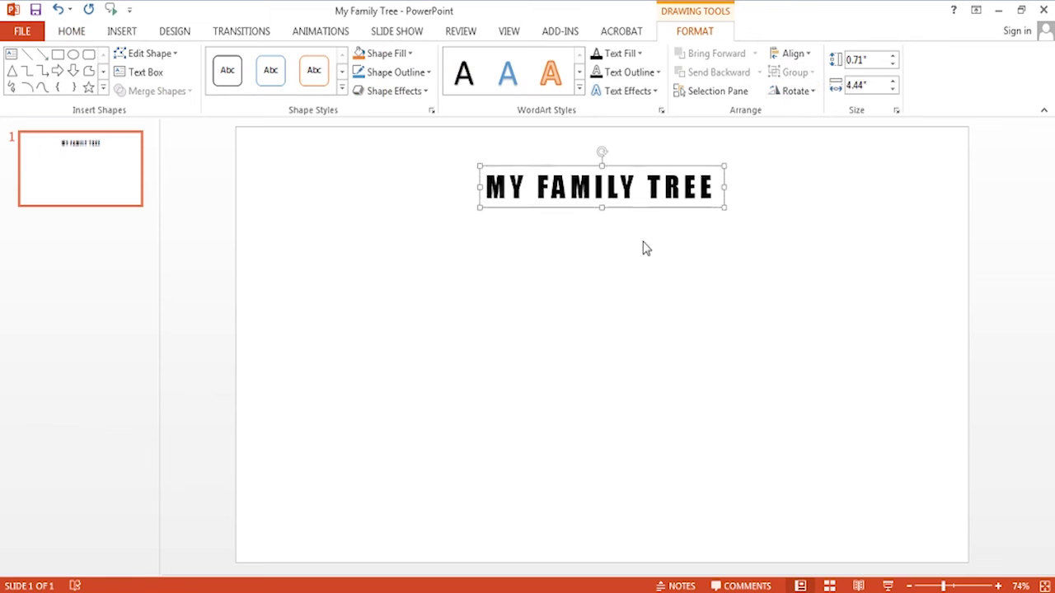
Step: Give the title the Fly In entrance animation
click(645, 248)
click(527, 169)
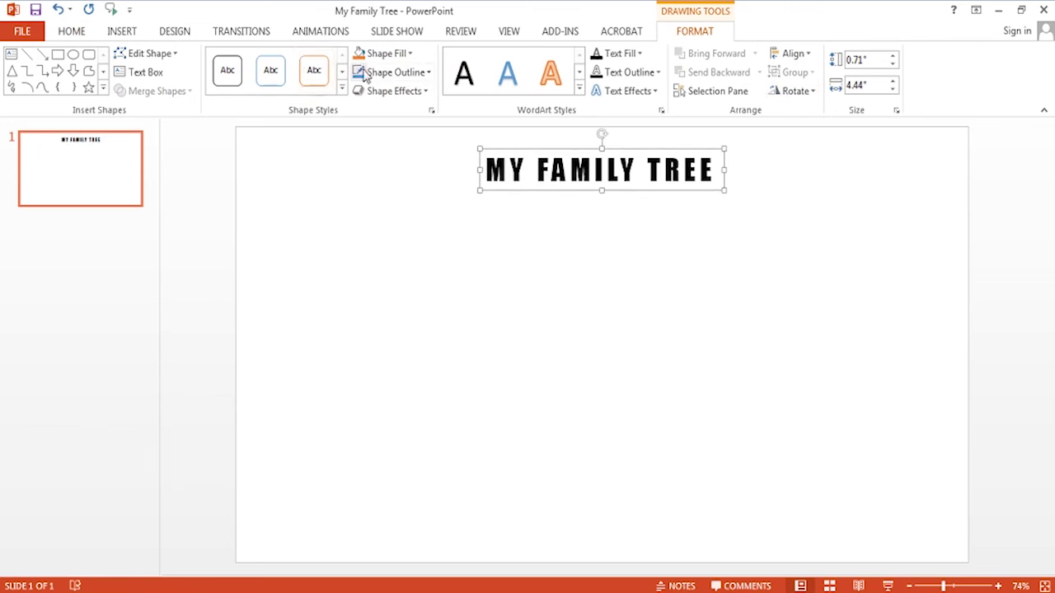
click(296, 33)
click(636, 89)
click(777, 144)
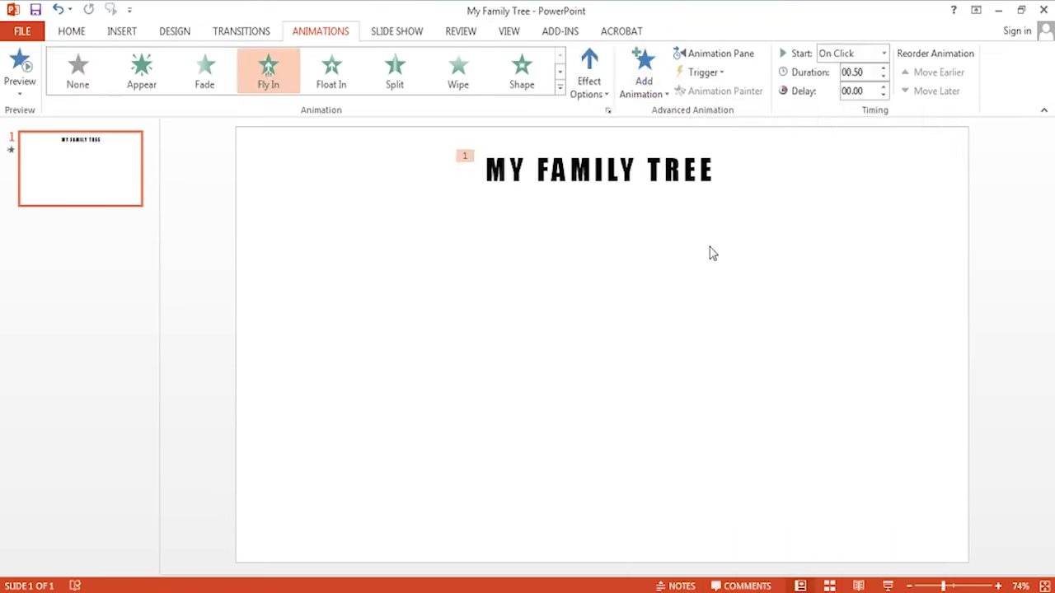
Step: In the title's Fly In effect options, set direction From Right and animate by letter with 15% delay
click(717, 53)
click(1035, 190)
click(948, 266)
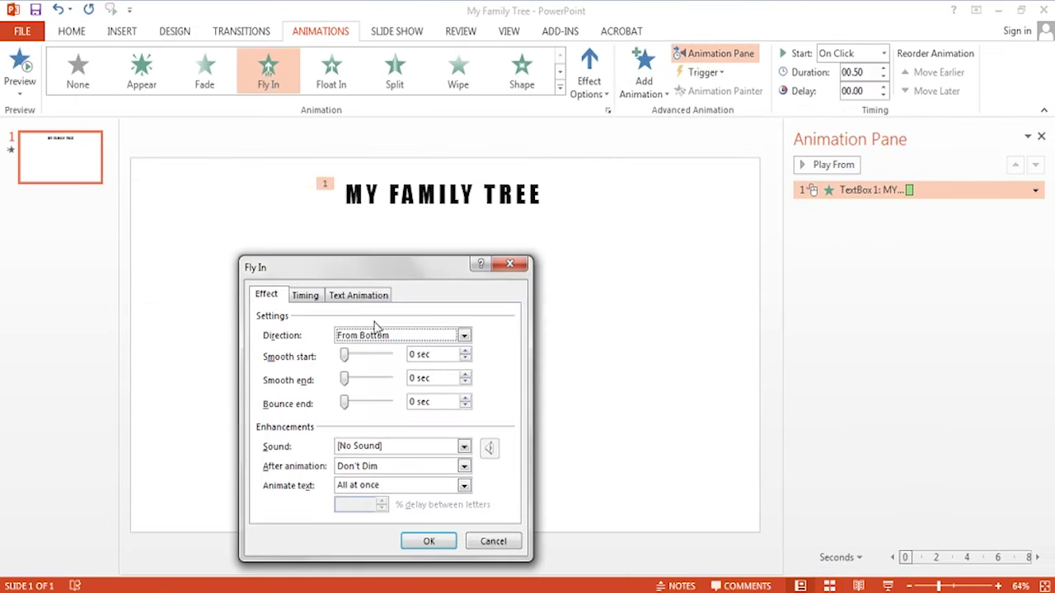
click(463, 335)
click(401, 392)
click(375, 486)
click(355, 518)
click(382, 501)
click(382, 501)
click(381, 501)
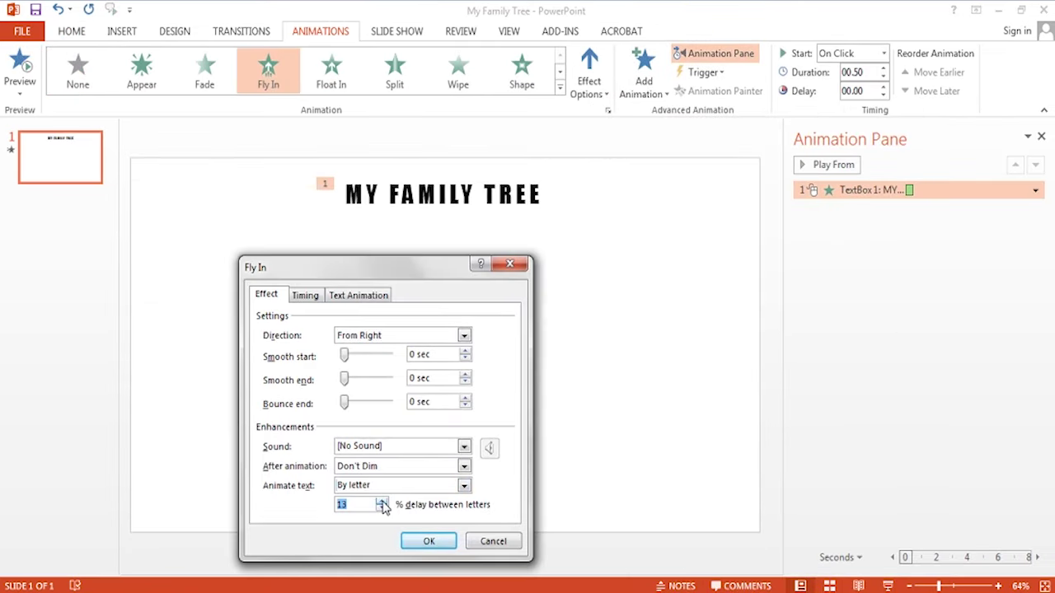
Step: Set the animation duration to 2 seconds, keep it starting On Click, and confirm the settings
click(304, 295)
click(405, 319)
click(375, 335)
click(405, 356)
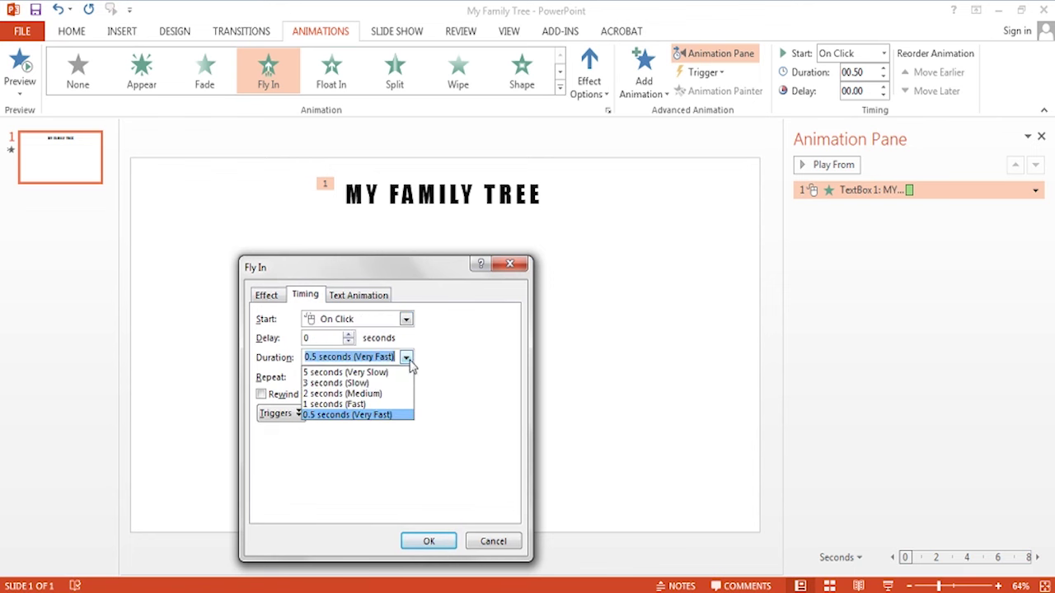
click(361, 395)
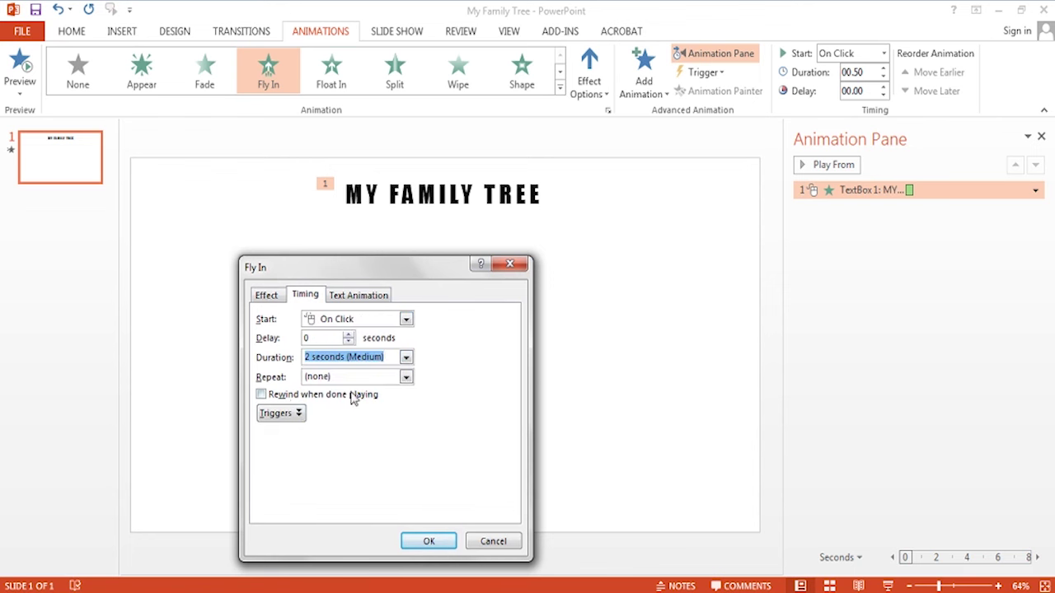
click(358, 294)
click(350, 319)
click(346, 326)
click(266, 295)
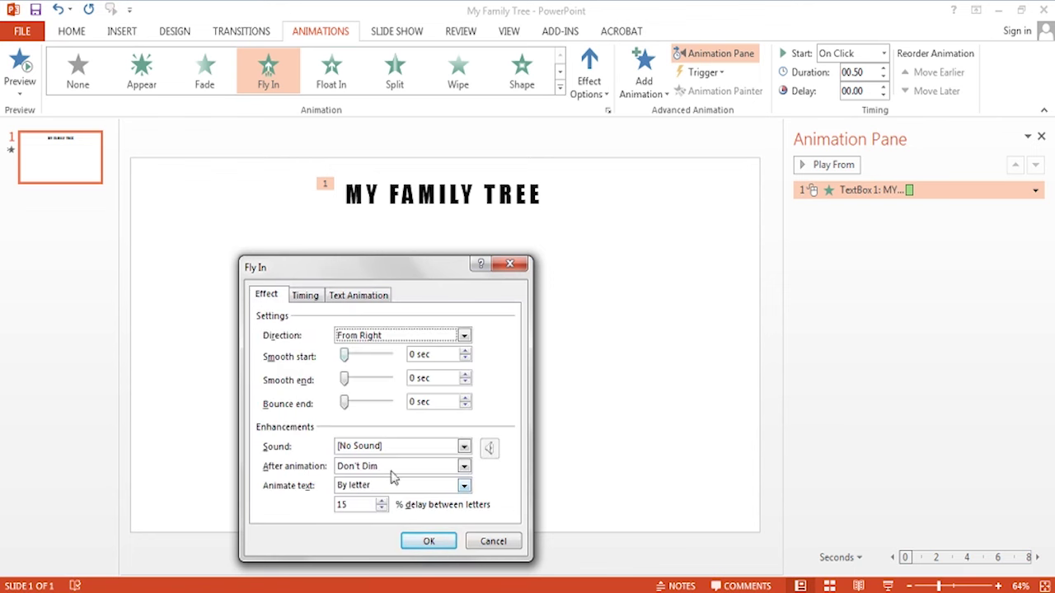
click(428, 540)
Step: Play the slide show to preview the title, end it, and close the Animation Pane
click(889, 586)
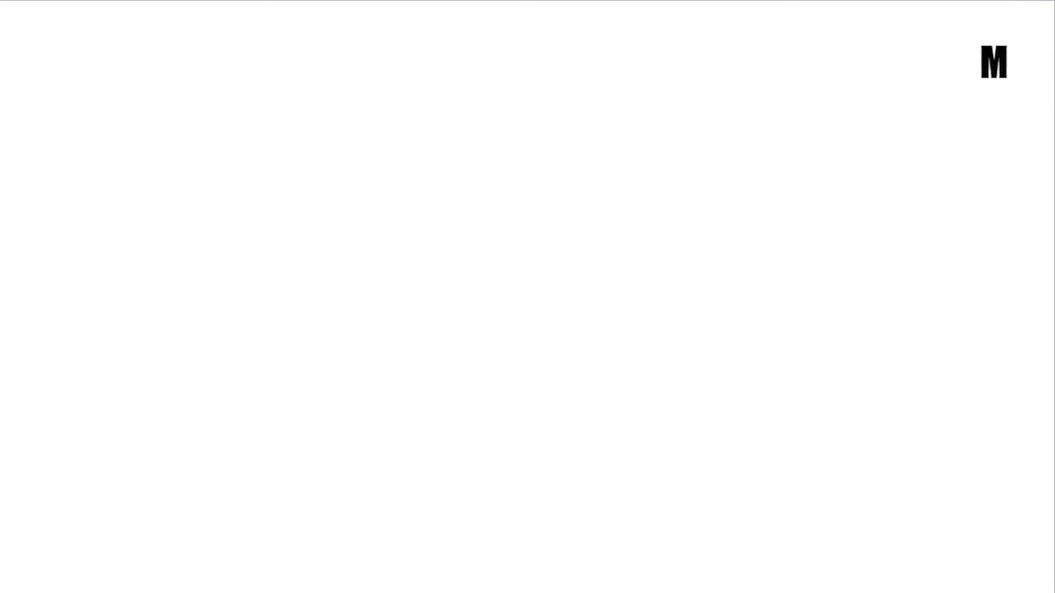
right_click(736, 157)
click(777, 388)
click(71, 30)
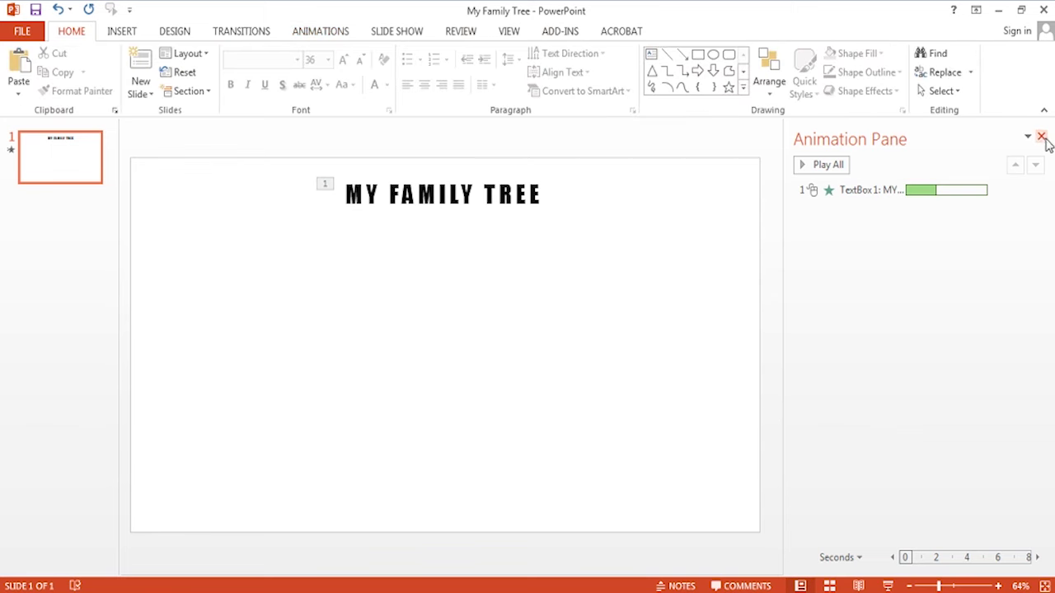
click(1041, 136)
Step: Insert an Organization Chart SmartArt from the Hierarchy layouts
click(125, 31)
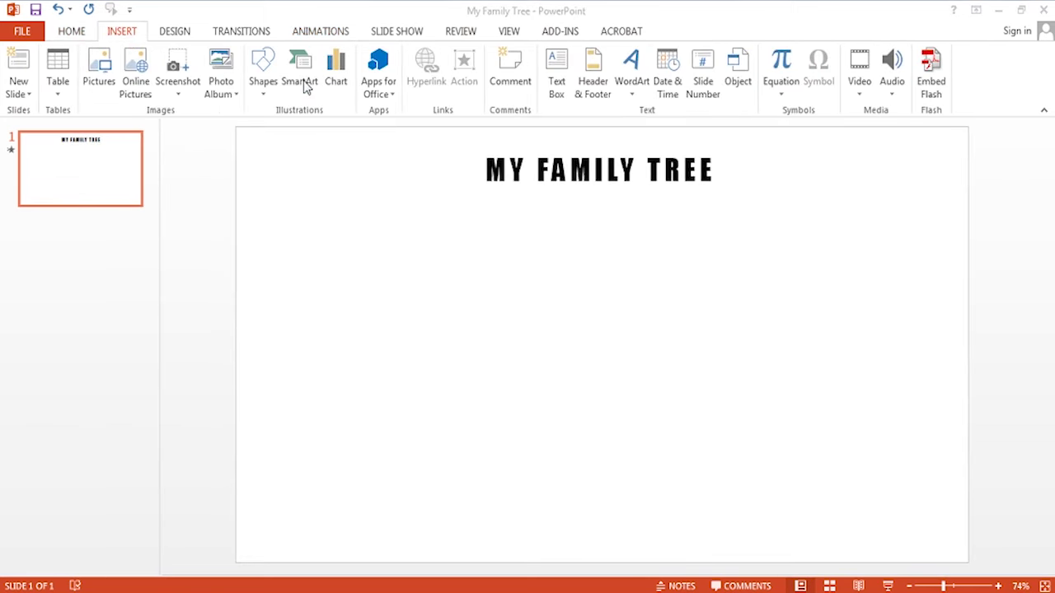
click(303, 85)
click(312, 264)
click(387, 204)
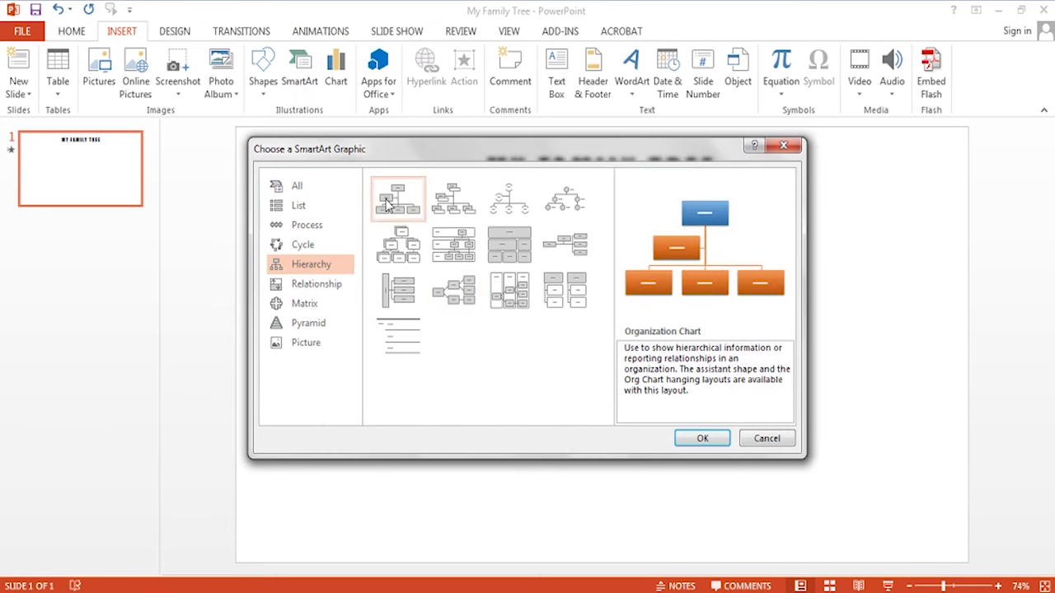
click(702, 438)
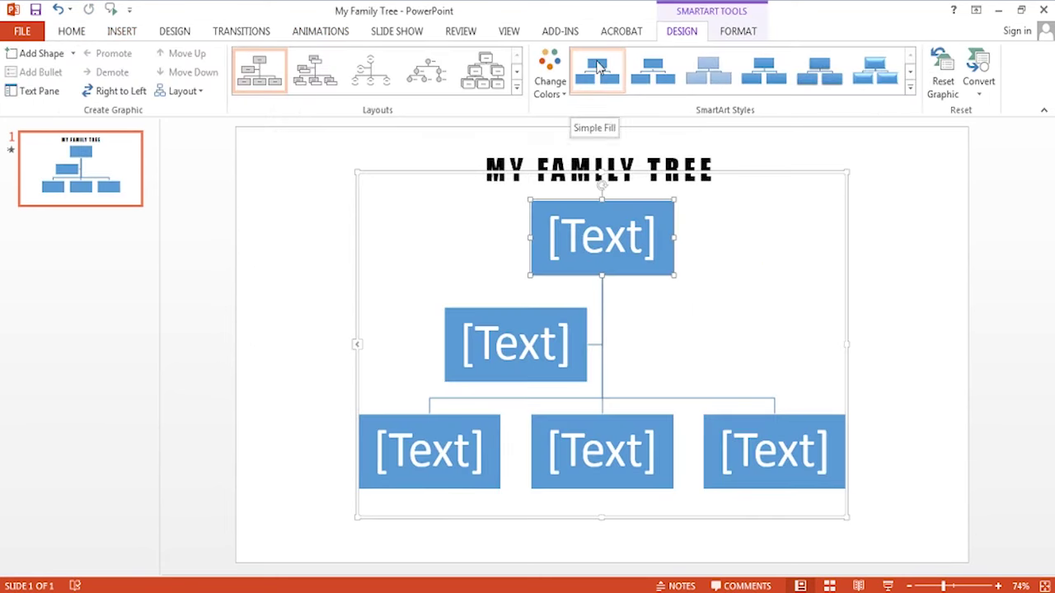
Step: In the Text Pane, reshape the chart into one top box, one below it, and three sub-boxes
click(33, 91)
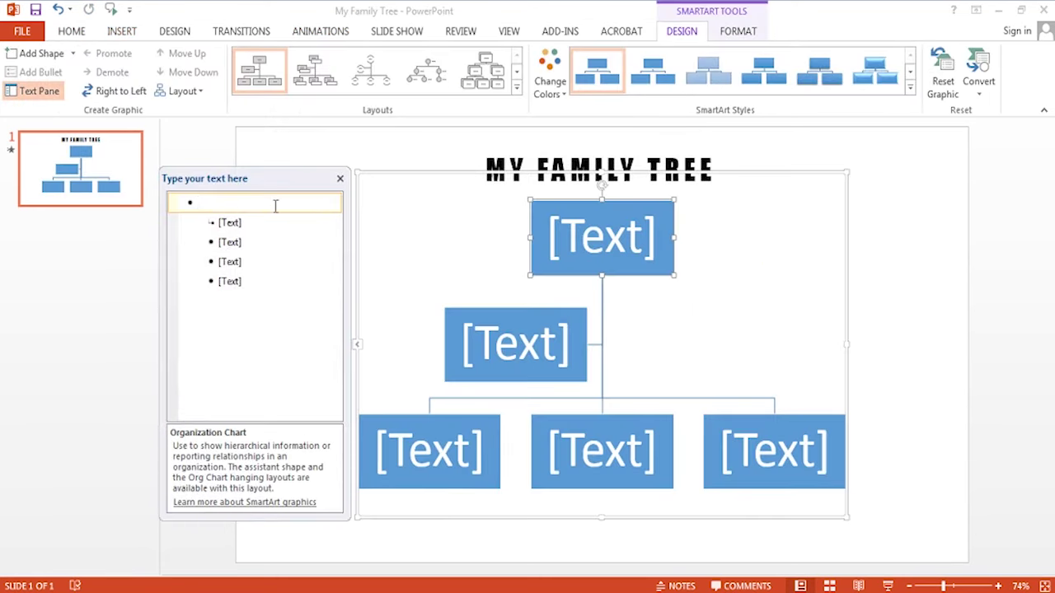
click(230, 242)
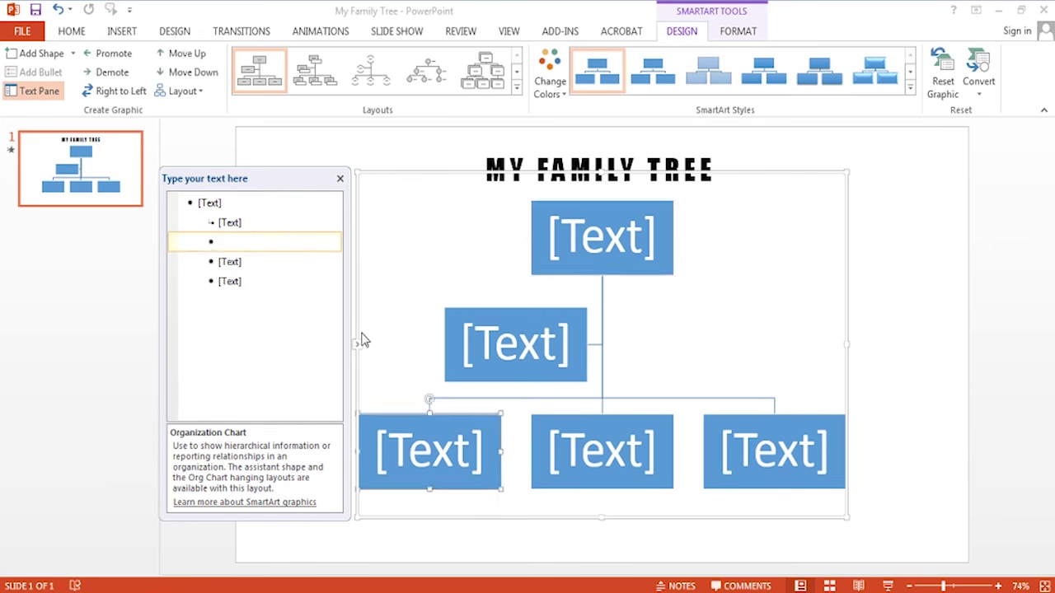
key(Tab)
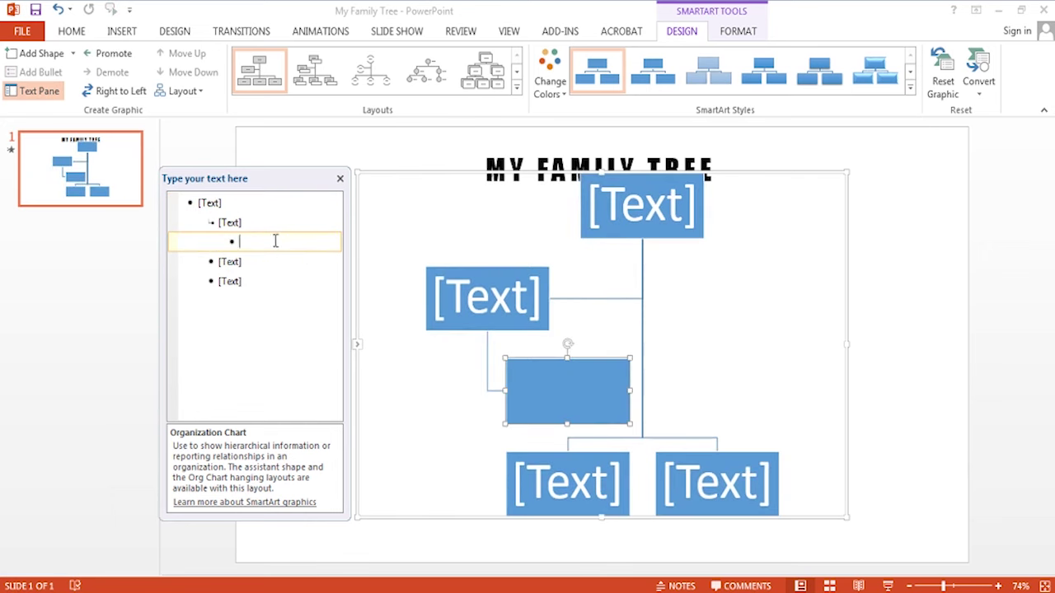
click(224, 204)
click(243, 263)
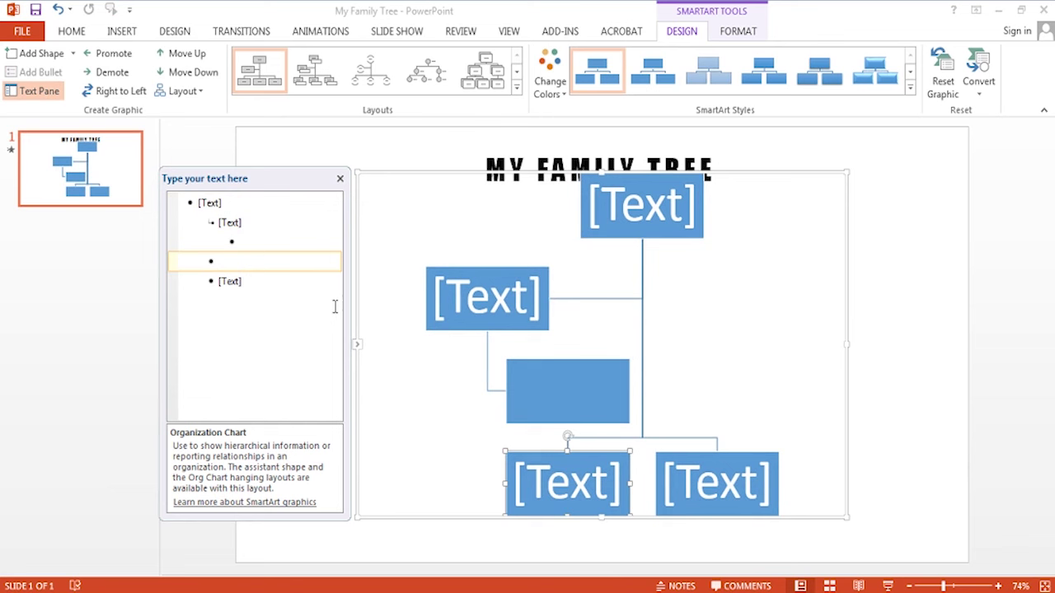
key(Delete)
key(BackSpace)
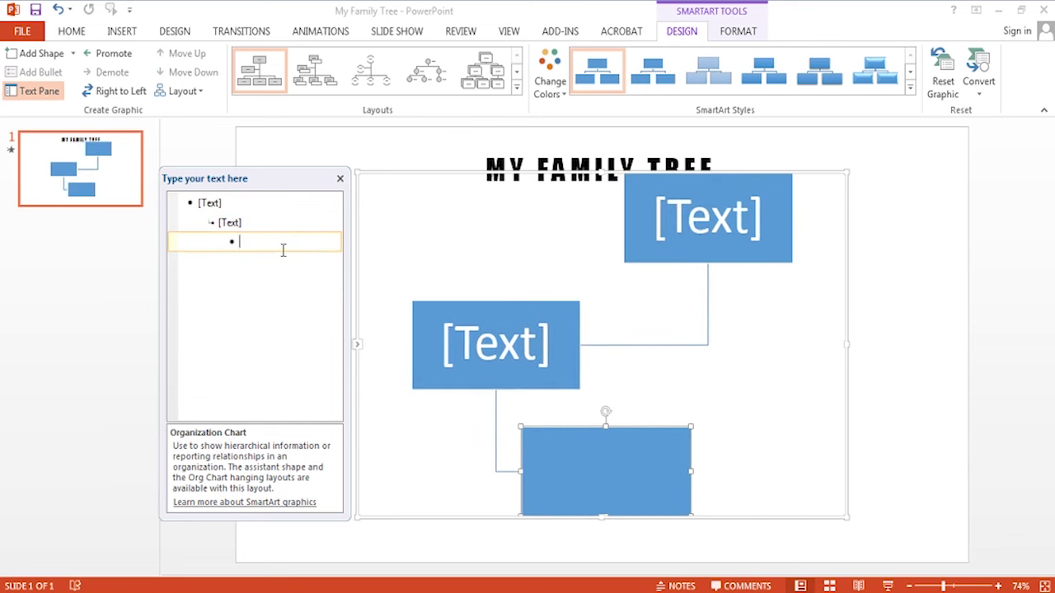
key(Return)
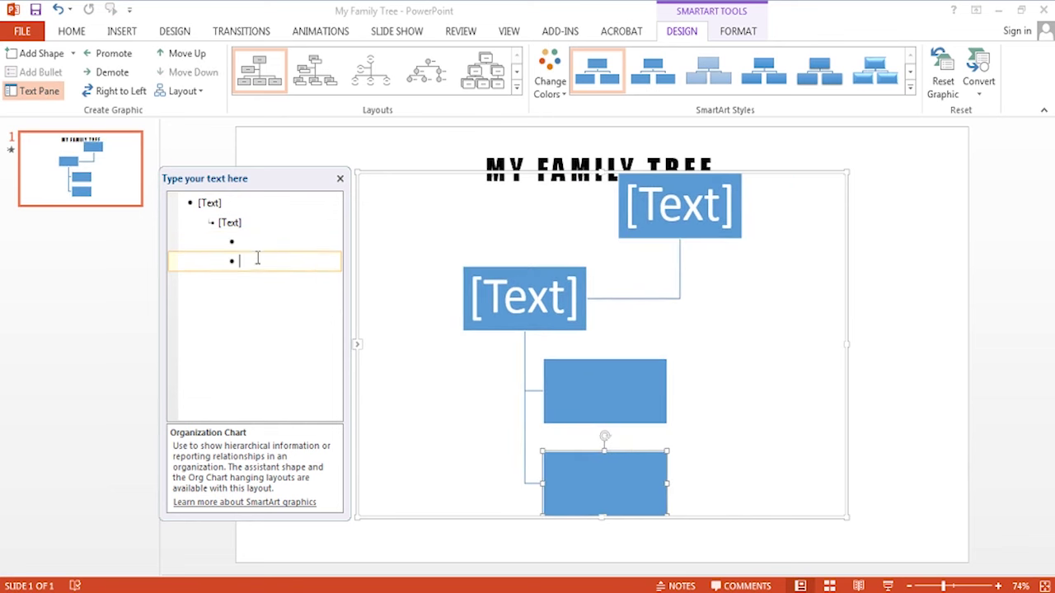
key(Return)
click(253, 242)
click(234, 204)
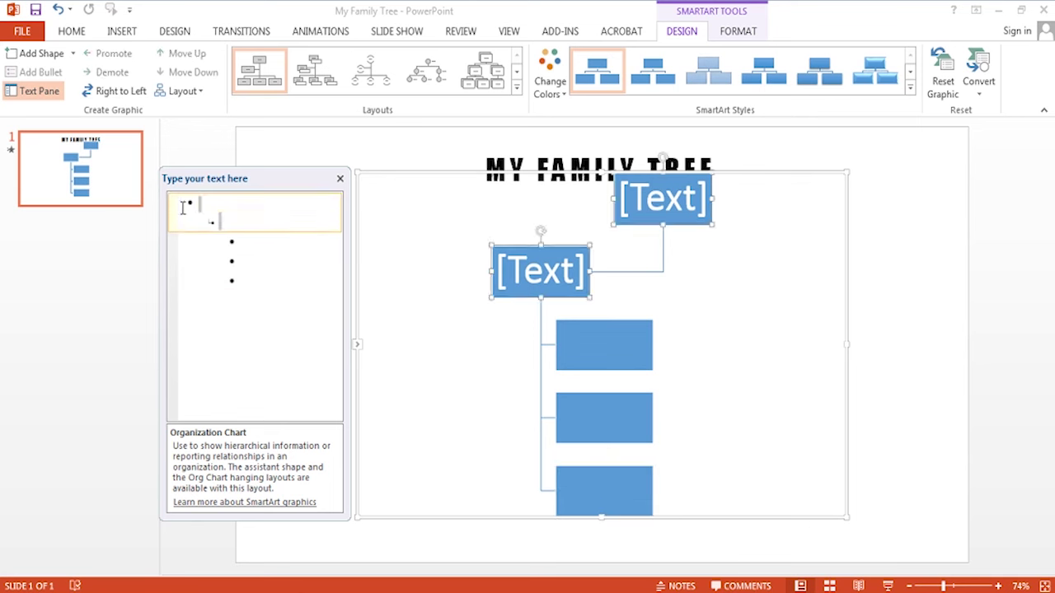
Step: Type Father and Mother into the first two chart entries
text(Fa)
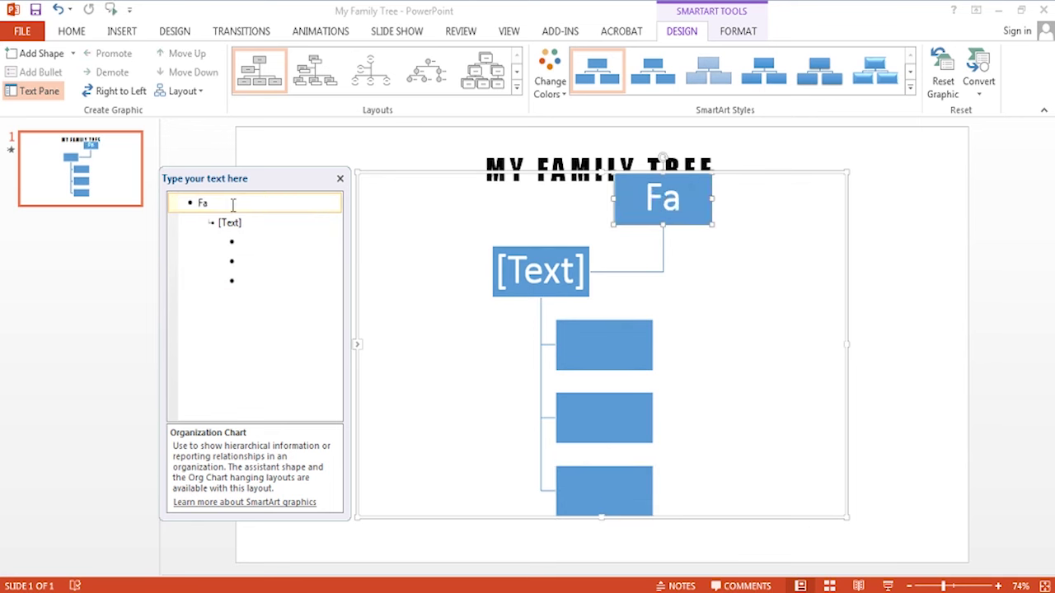
text(ther)
key(Down)
text(Mother)
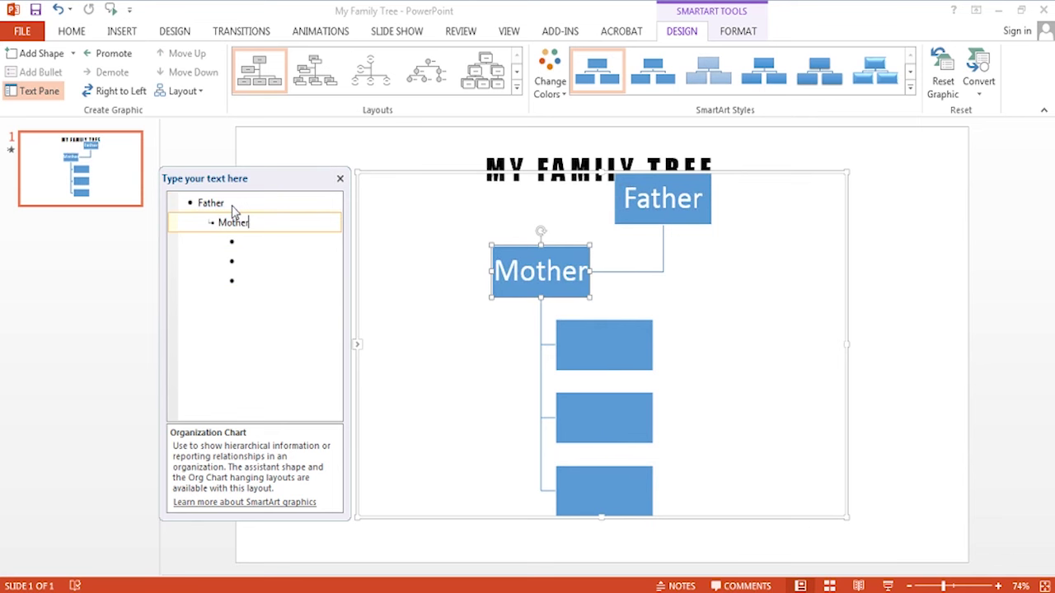
key(Down)
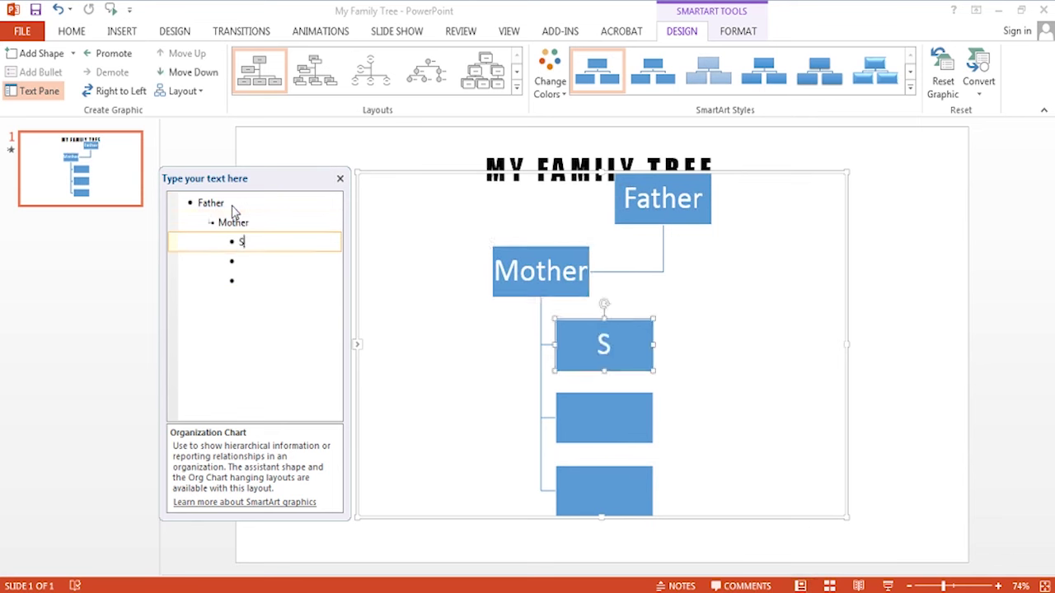
key(Down)
key(Up)
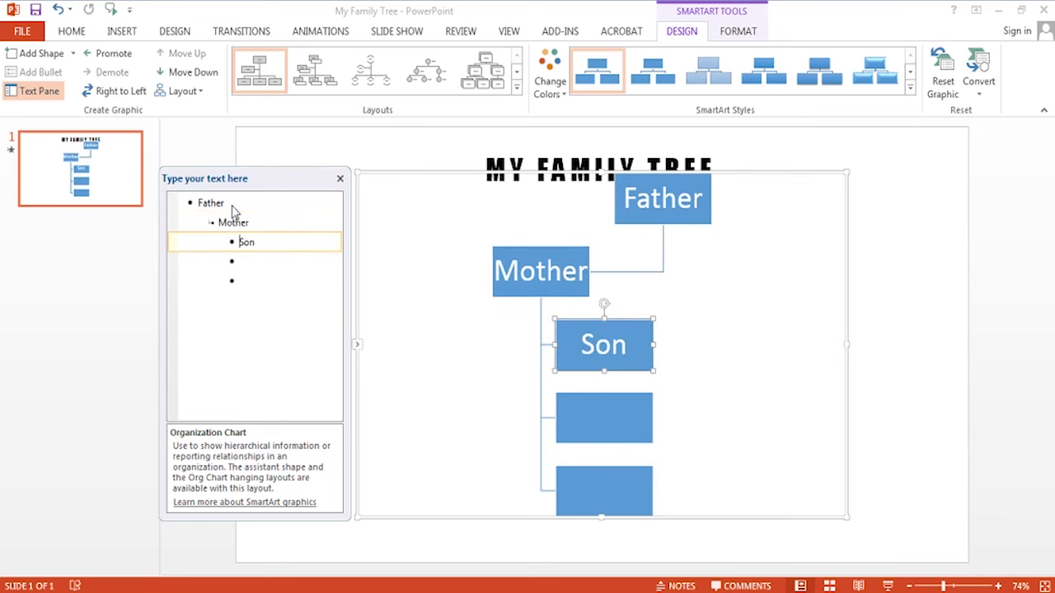
Step: Copy the Father, Mother and Son entries and paste them twice to build the children's branches, fixing merged text
key(shift+Up)
key(shift+Up)
key(ctrl+c)
key(Right)
key(ctrl+v)
key(Down)
key(ctrl+v)
click(252, 241)
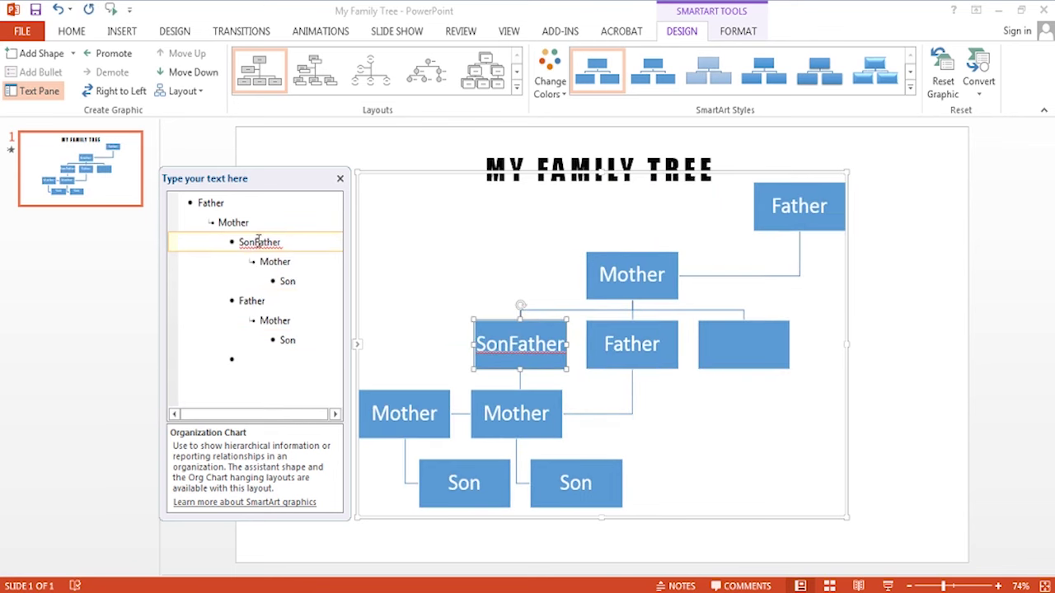
key(BackSpace)
key(BackSpace)
key(BackSpace)
key(BackSpace)
key(BackSpace)
key(BackSpace)
key(Down)
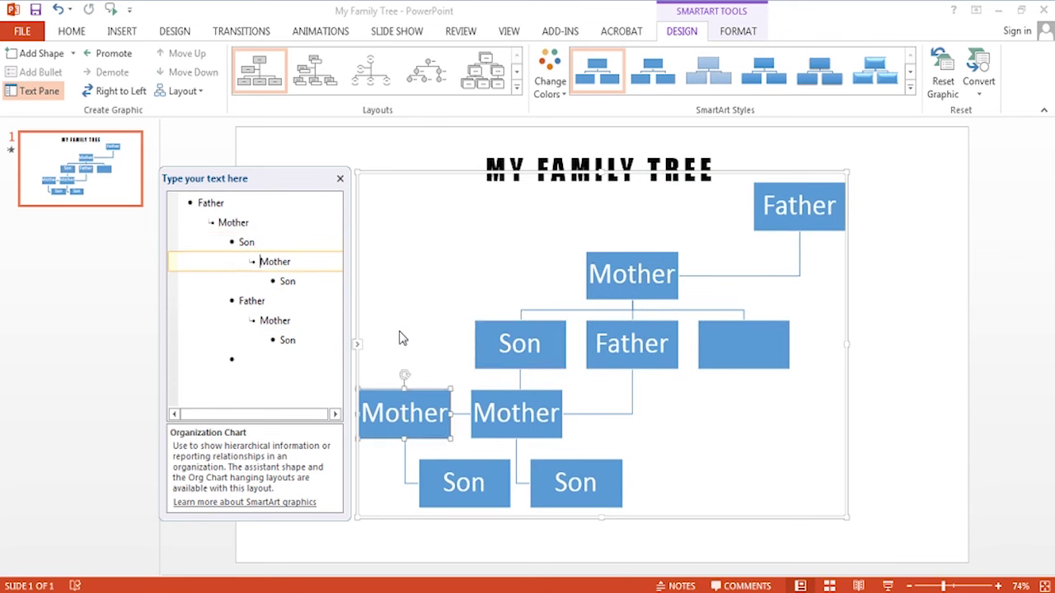
key(BackSpace)
key(BackSpace)
text(Wife)
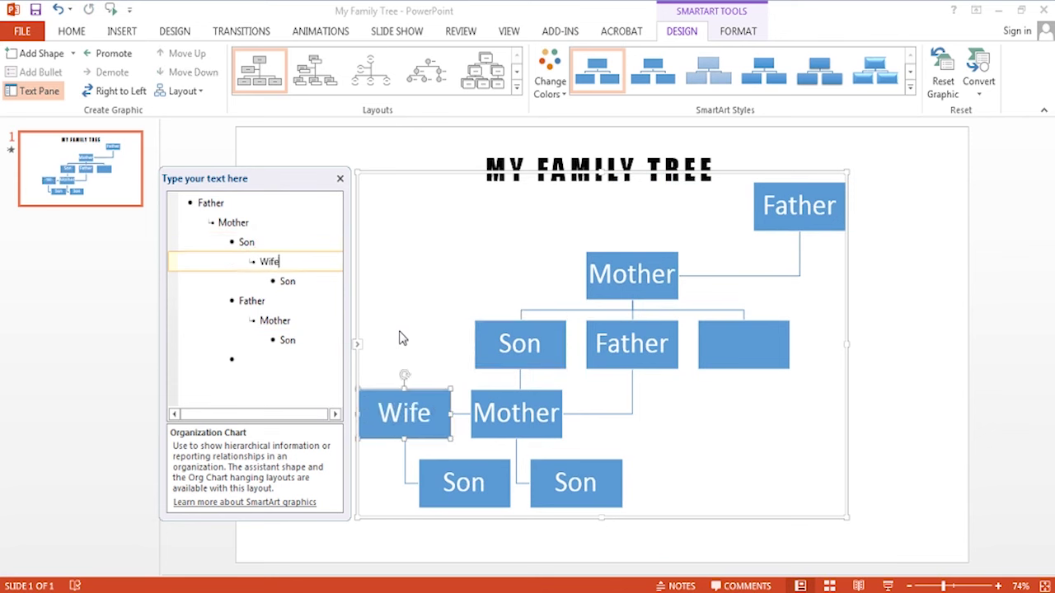
Step: Enter Kid 1 and Kid 2, rename the second branch to Daughter with Husband, and delete an extra blank entry
key(Down)
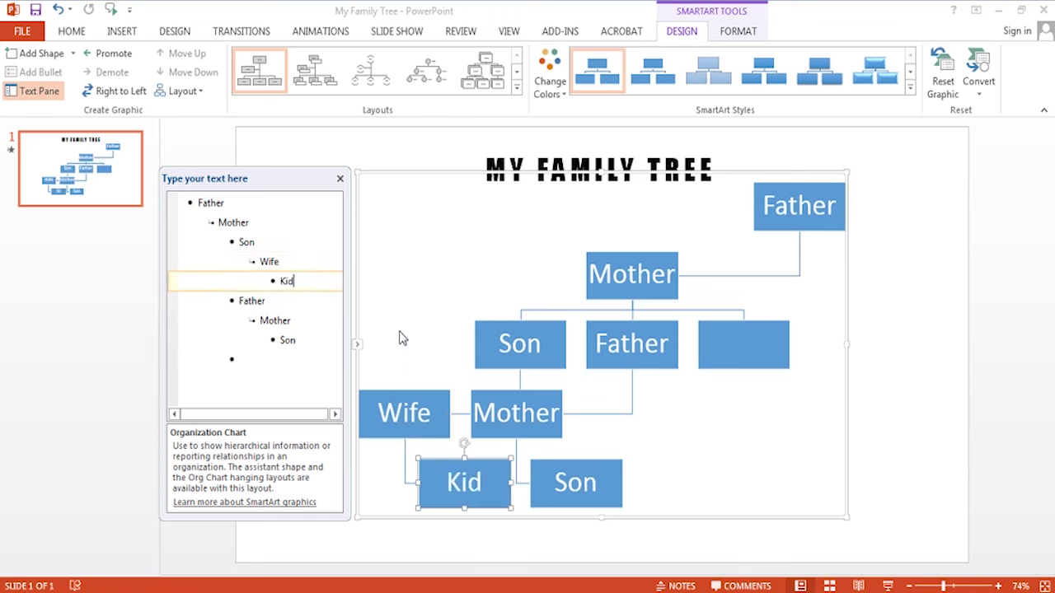
text( 1)
key(Return)
text(Kid 2)
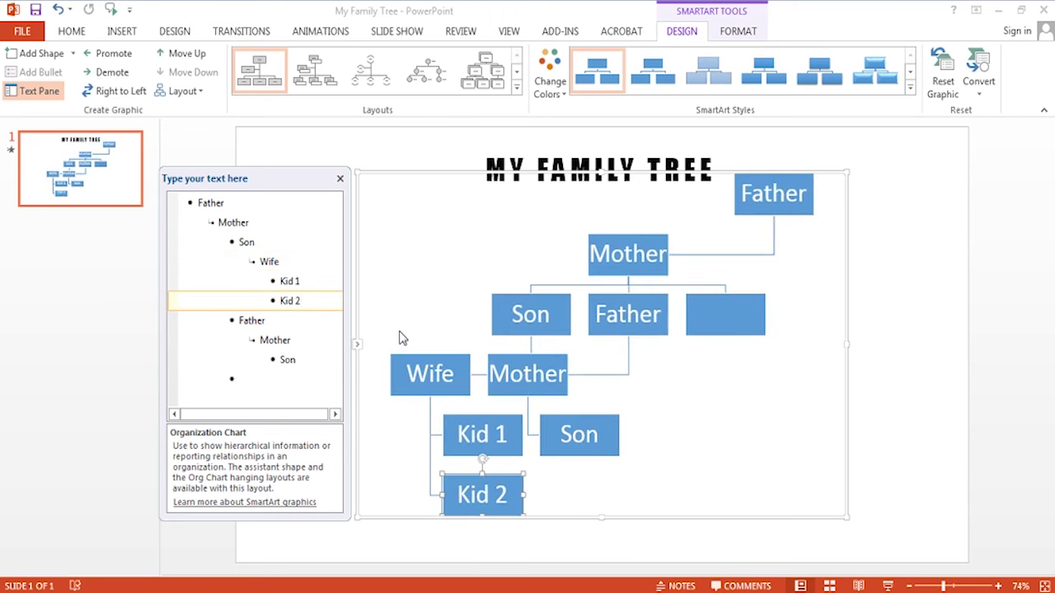
key(Down)
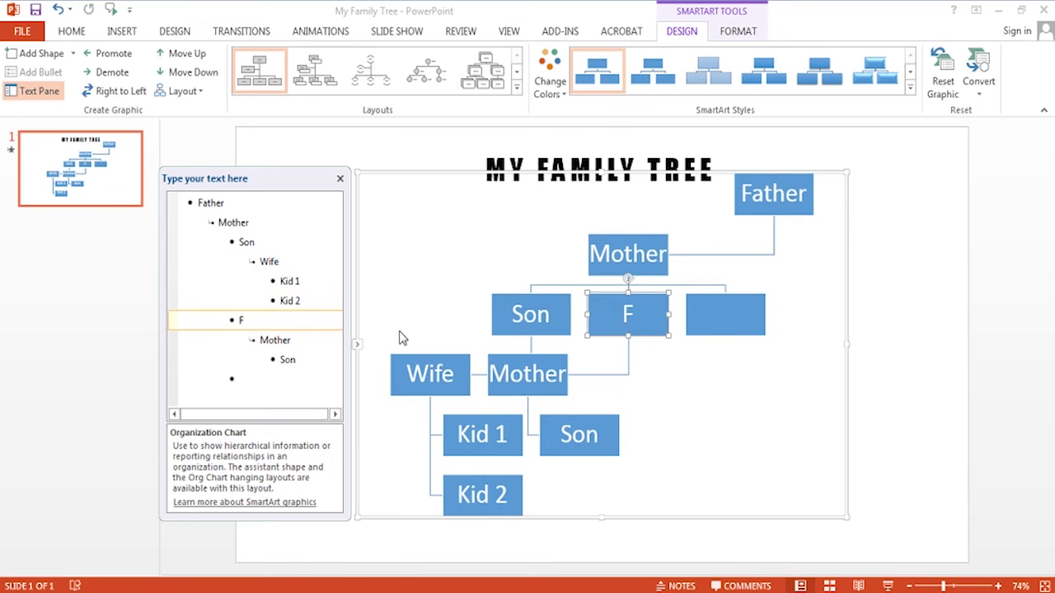
text(ghte)
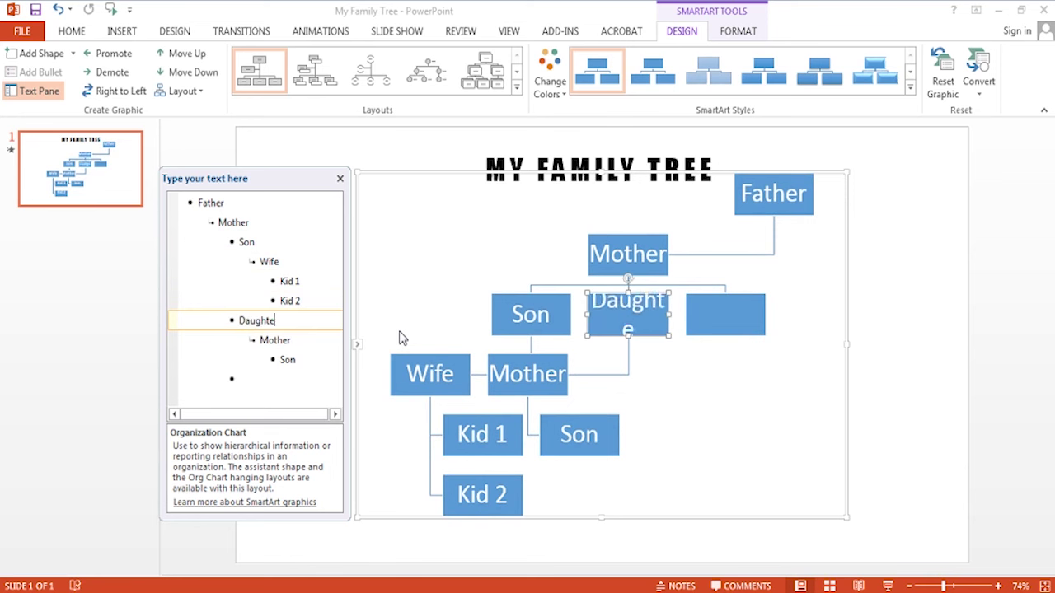
text(r)
key(Down)
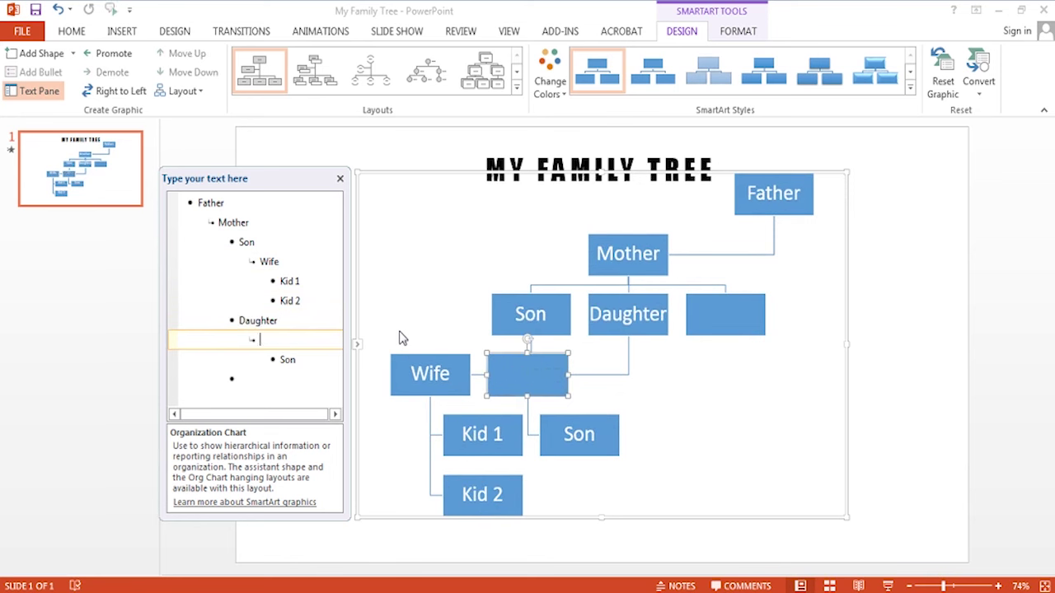
key(Down)
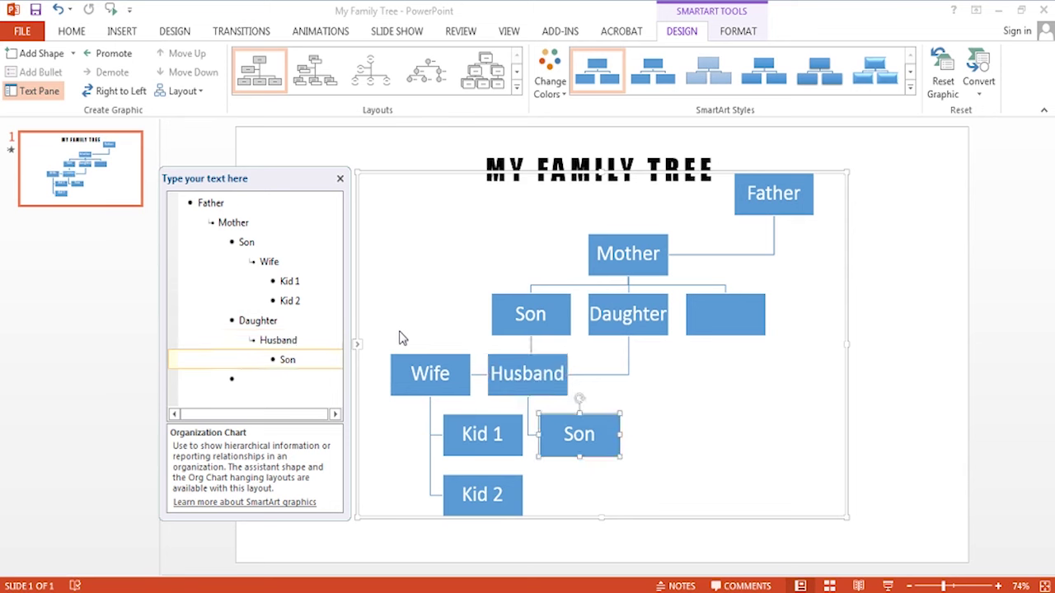
key(Return)
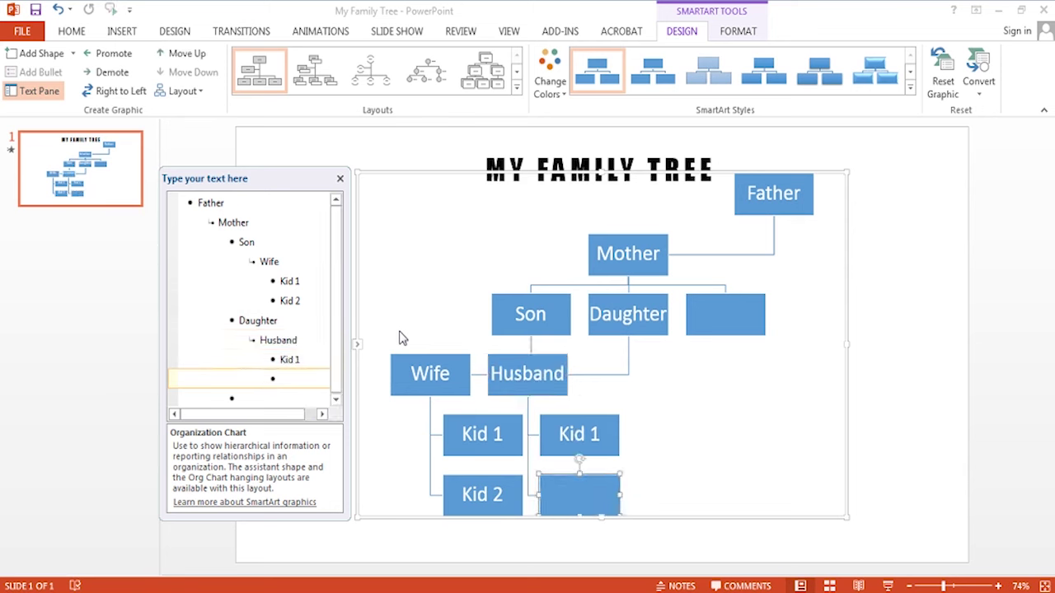
text(Kid 2)
key(Down)
key(BackSpace)
key(Up)
key(Up)
key(Up)
key(Up)
key(Up)
key(Up)
key(Up)
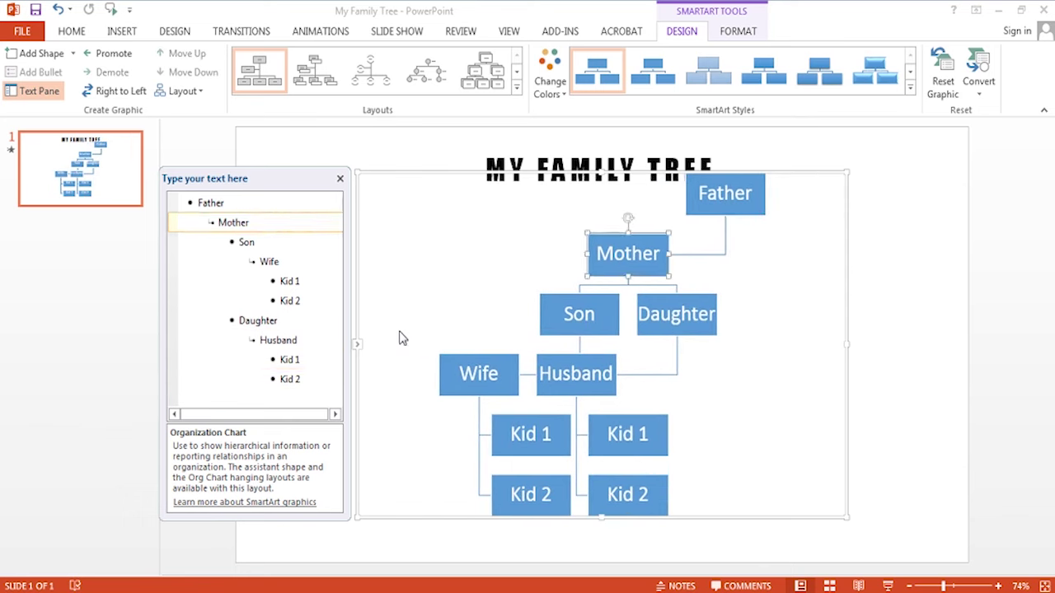
Step: Step through the Son and Daughter entries to check the family tree text
key(Down)
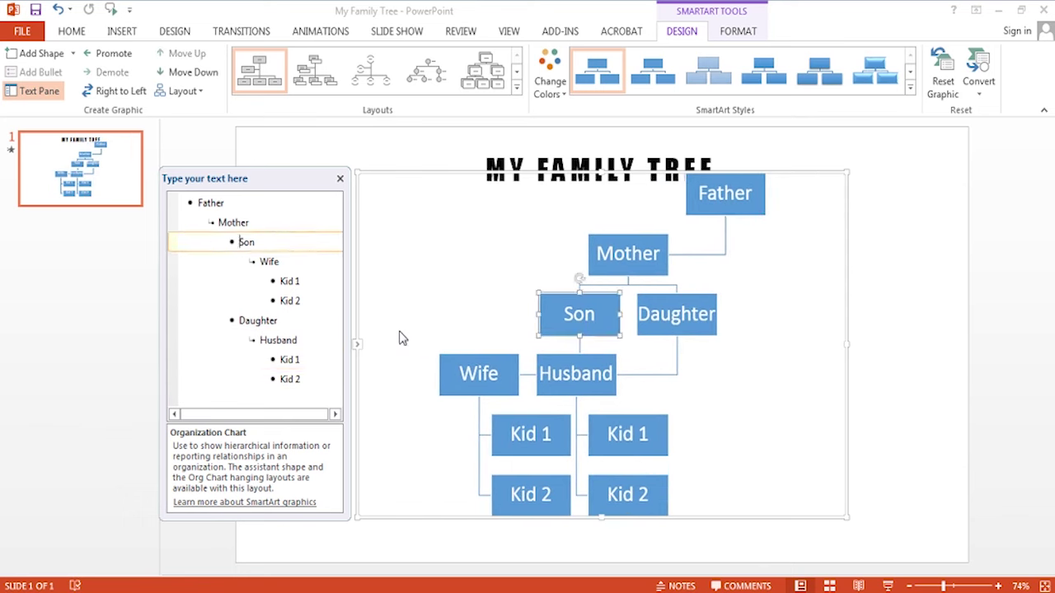
key(Down)
key(Down)
key(Up)
key(Down)
key(Down)
key(Down)
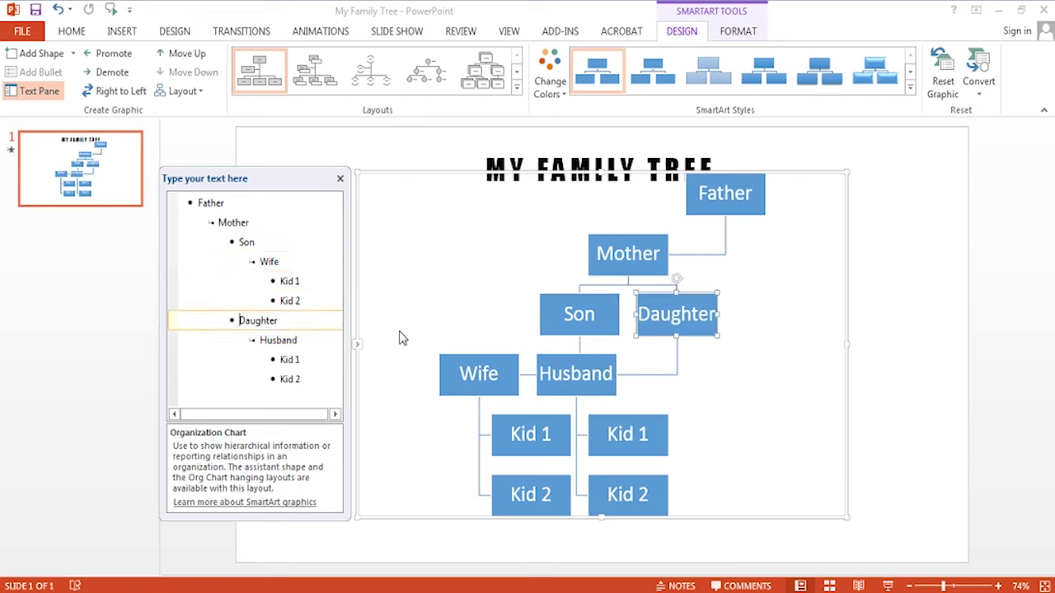
Step: Switch the diagram to the Circle Picture Hierarchy layout and apply a 3-D SmartArt style
click(708, 70)
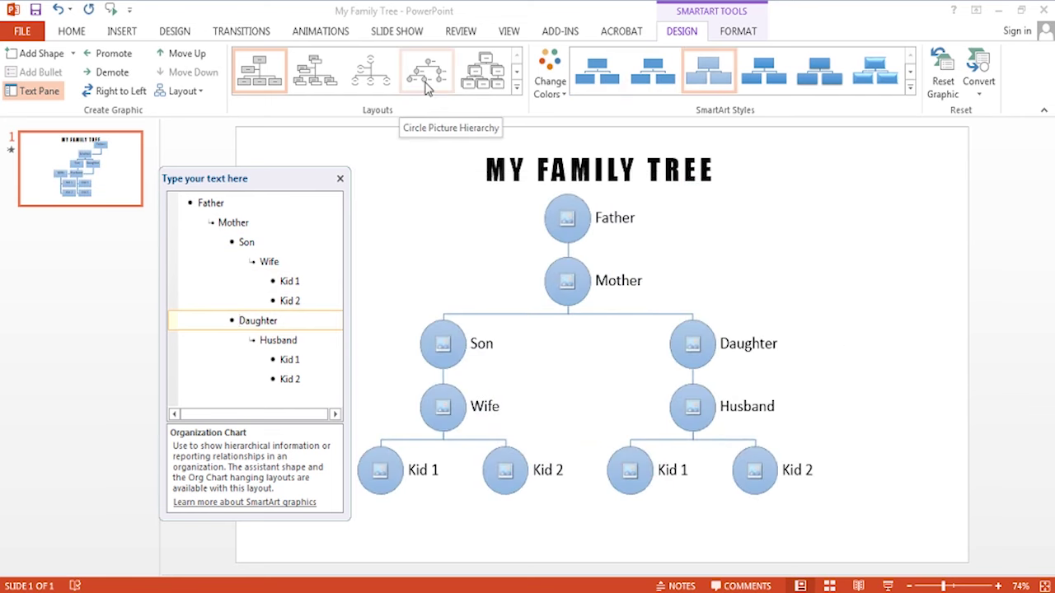
click(516, 86)
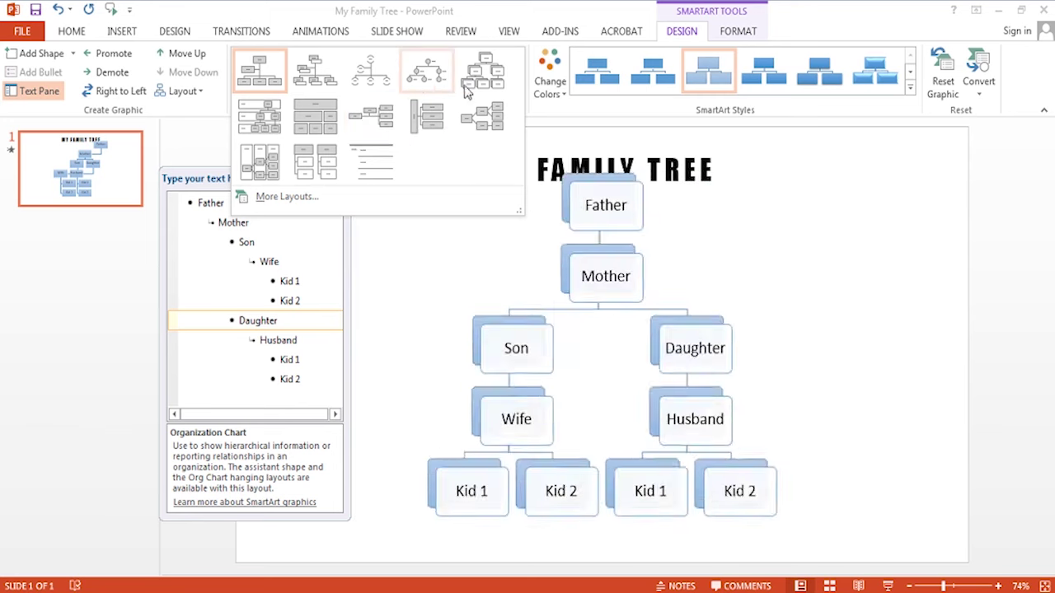
click(426, 71)
click(910, 87)
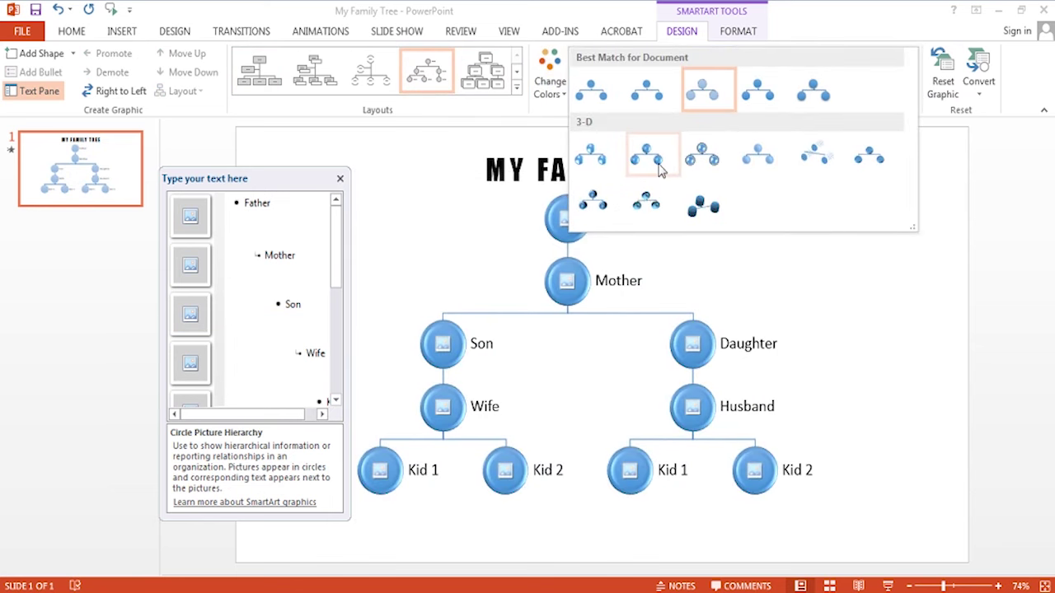
click(748, 164)
Step: Apply Colorful Range – Accent Colors 2 to 3, then try adding a picture to the Father circle
click(550, 74)
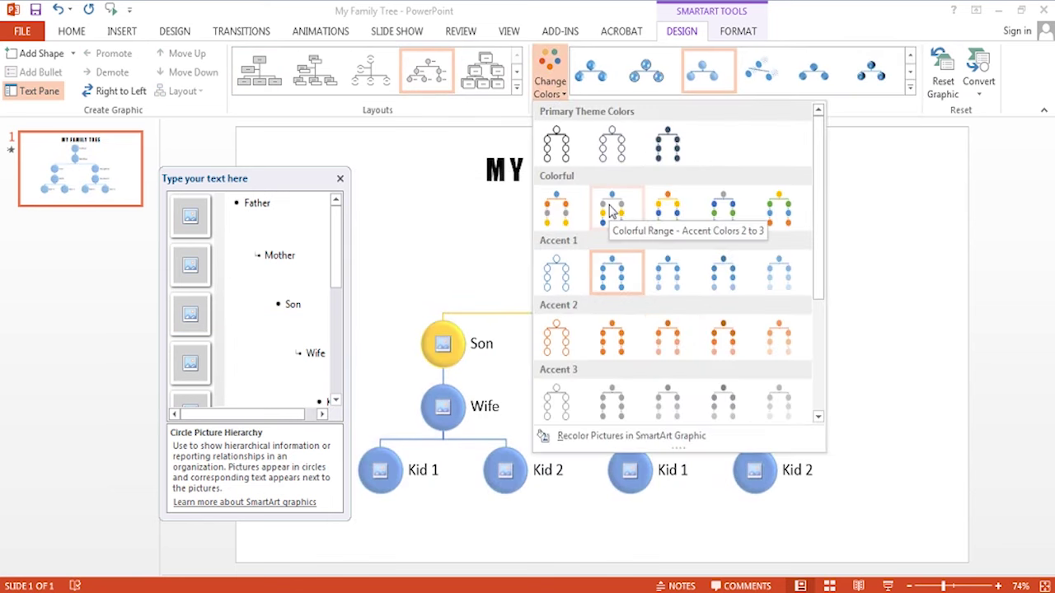
click(659, 213)
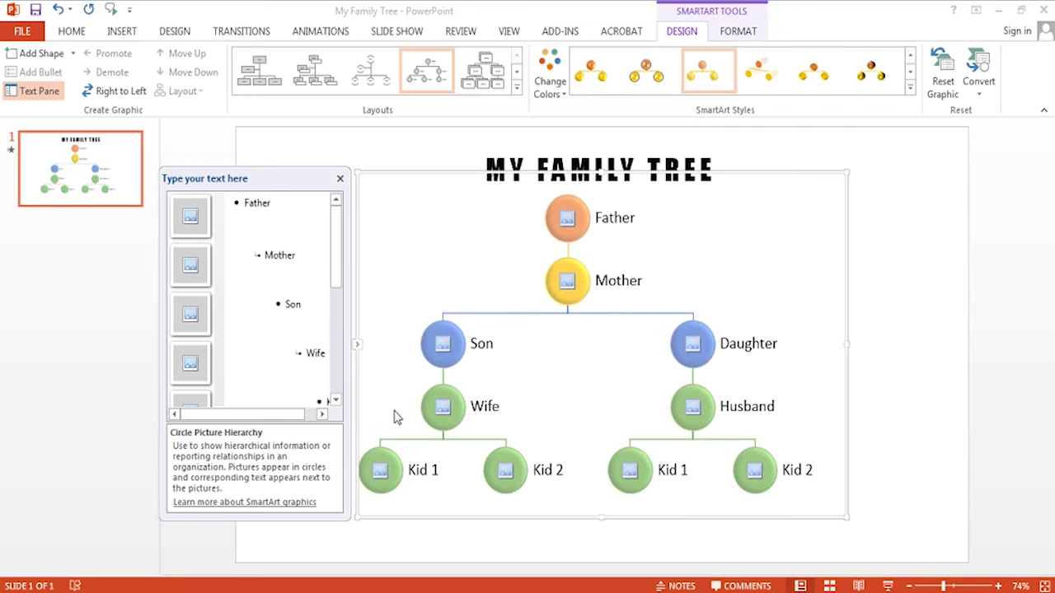
click(567, 219)
click(586, 342)
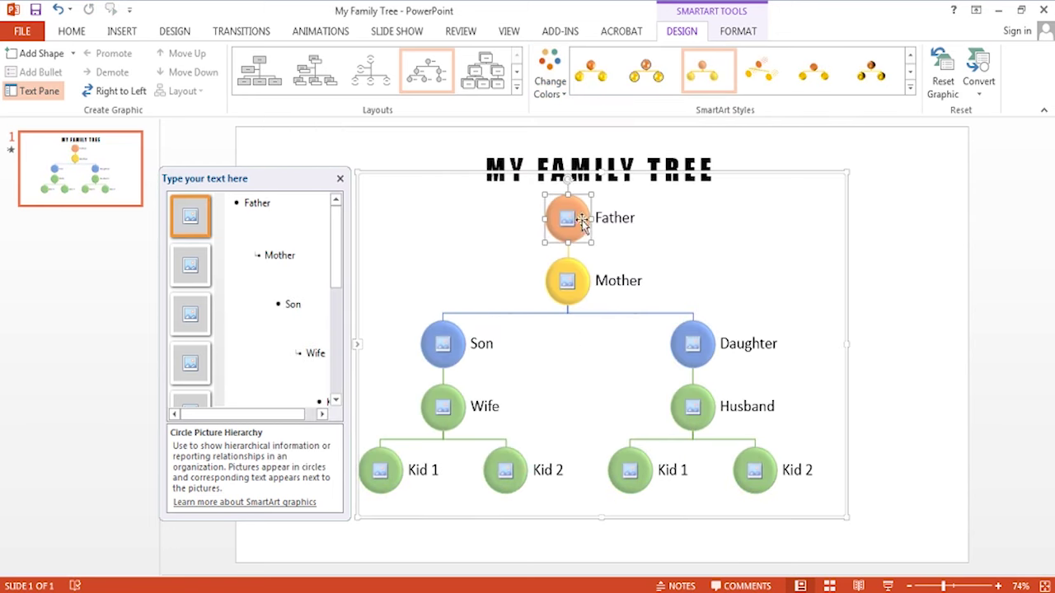
Step: Insert the Father and Mother cartoon pictures into their circles
drag(336, 247, 622, 264)
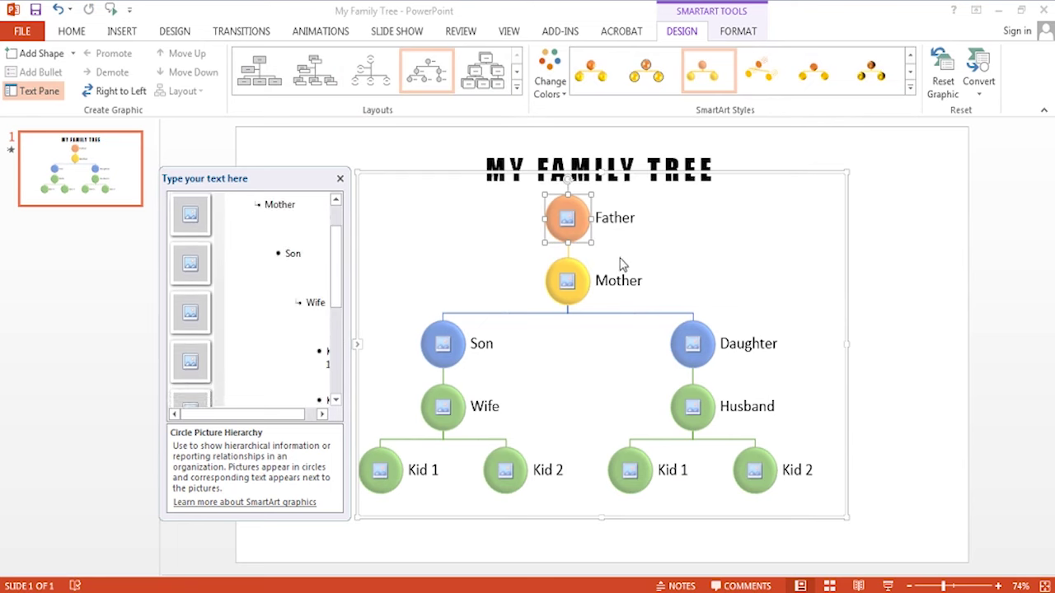
click(567, 218)
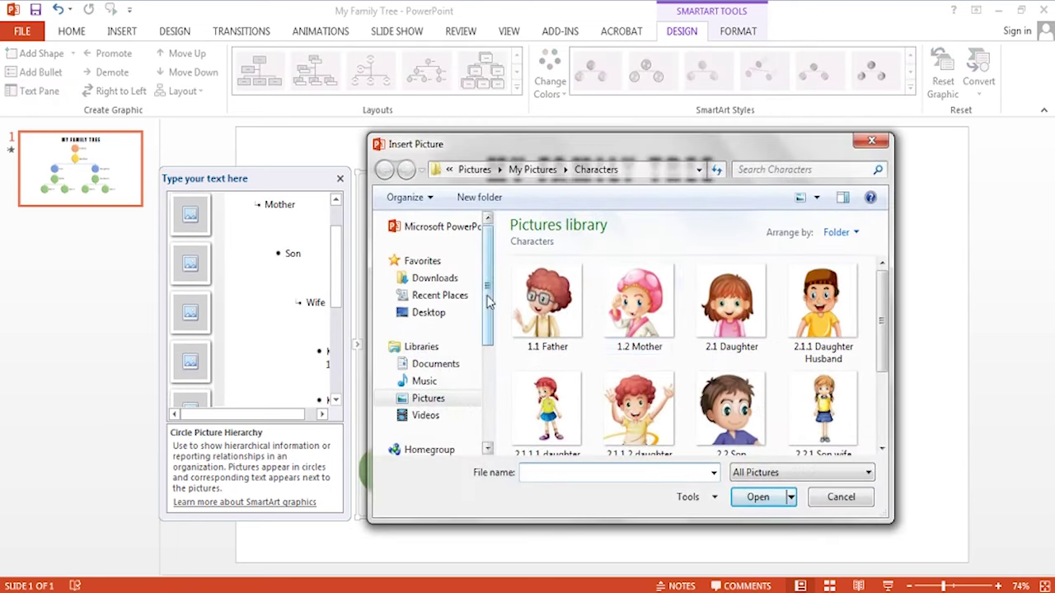
click(527, 341)
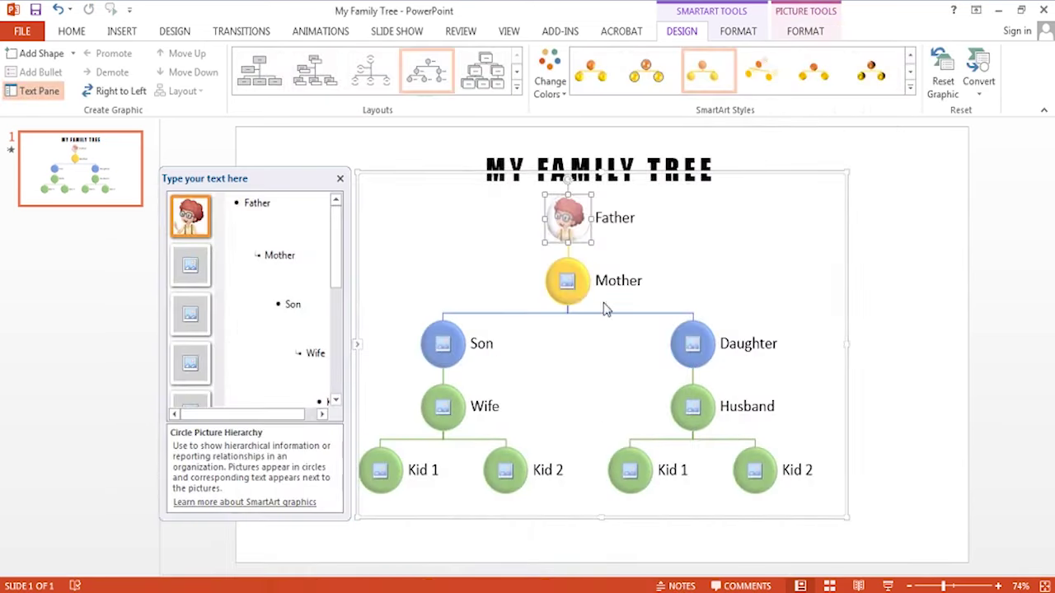
click(556, 289)
click(528, 341)
click(422, 363)
click(547, 548)
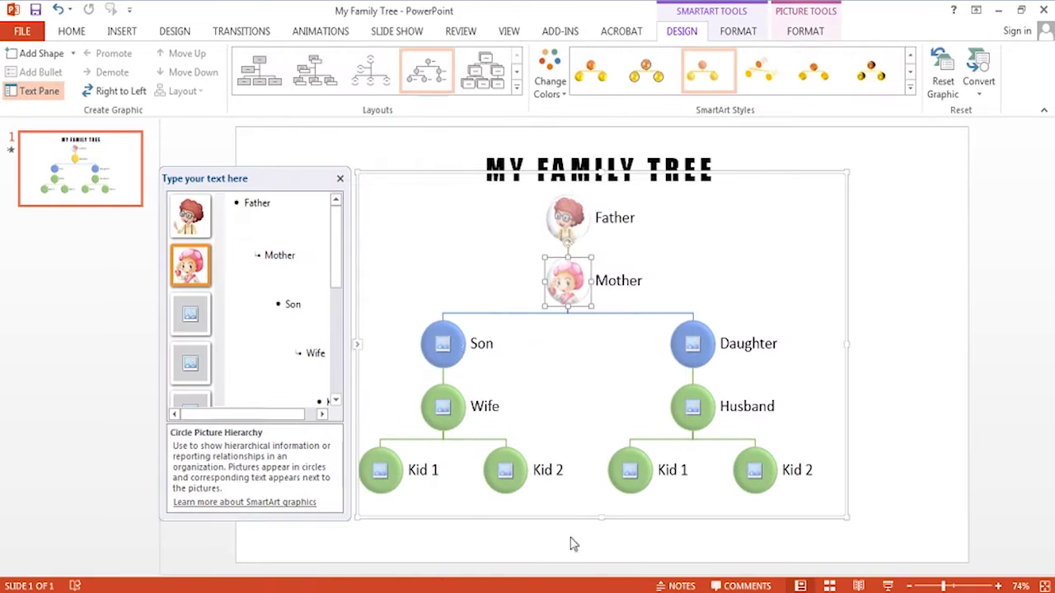
Step: Fill the Daughter and Husband circles with the 2.1 Daughter and 2.1.1 Daughter Husband images
click(698, 344)
click(527, 341)
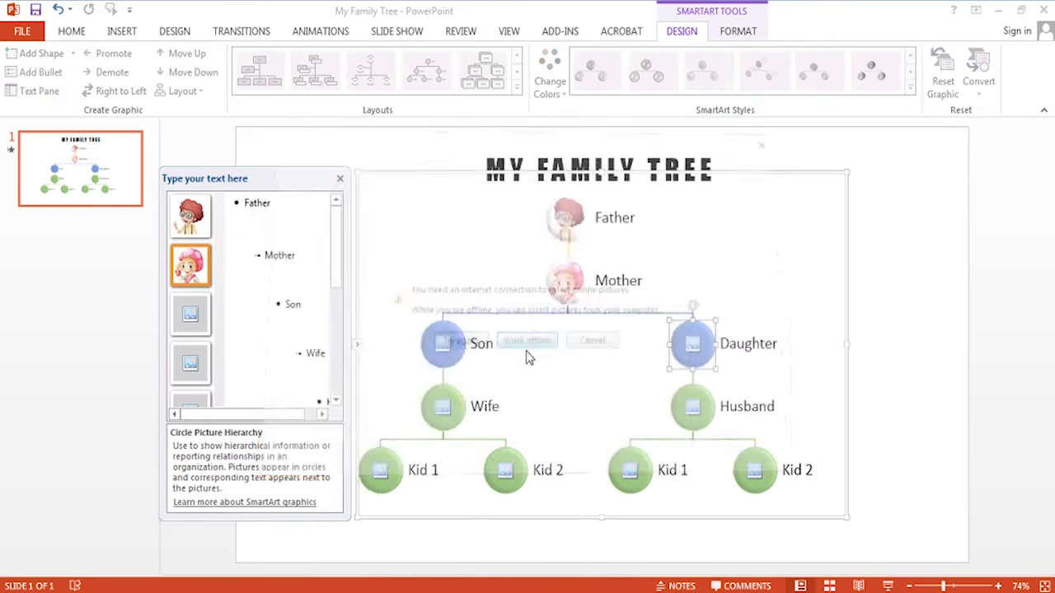
click(514, 363)
click(547, 549)
click(699, 406)
click(528, 341)
click(604, 363)
click(547, 548)
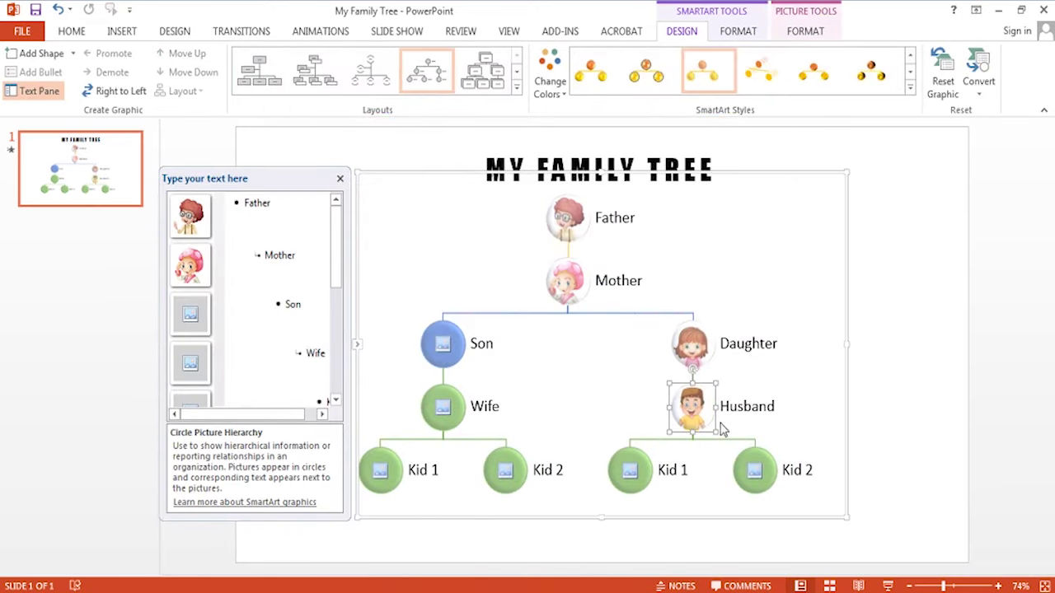
Step: Fill the Son and Wife circles with the 2.2 Son and 2.2.1 Son wife images
click(447, 353)
click(525, 342)
scroll(462, 412, down, 1)
click(524, 363)
click(547, 549)
click(443, 406)
click(524, 341)
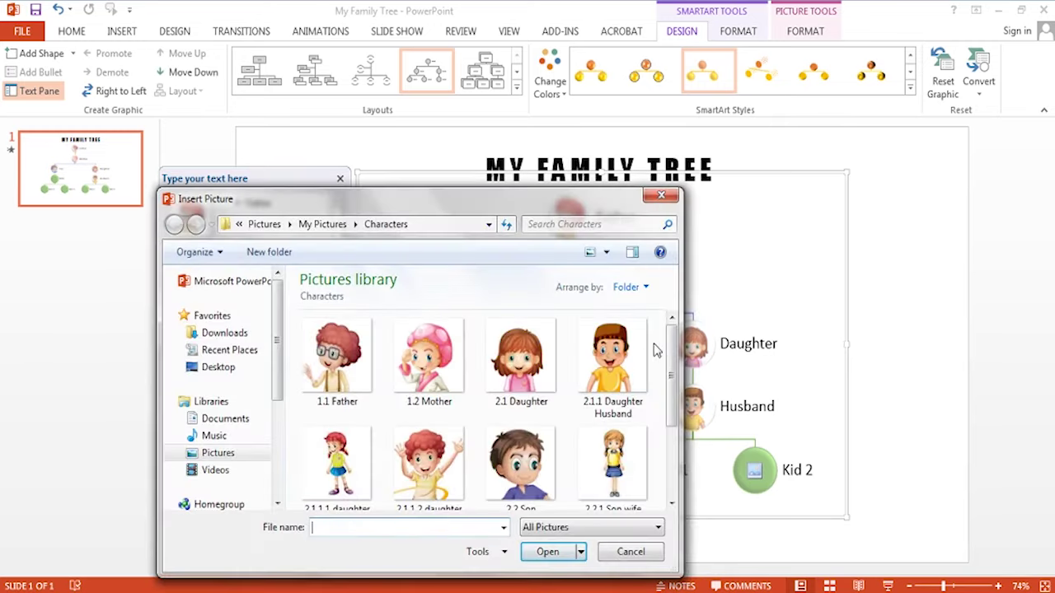
scroll(577, 387, down, 1)
click(603, 440)
click(547, 551)
Step: Put the Son daughter and 2.2.1.2 son son pictures into the left Kid 1 and Kid 2 circles
click(505, 468)
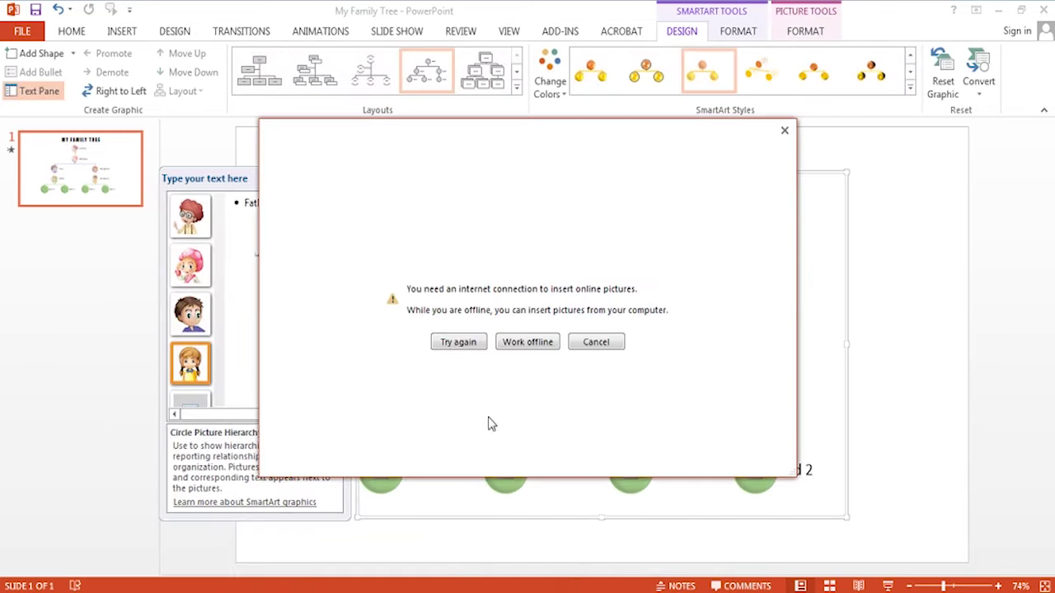
click(525, 341)
scroll(284, 486, down, 1)
click(337, 445)
click(547, 551)
click(502, 468)
click(525, 341)
scroll(502, 375, down, 1)
click(379, 461)
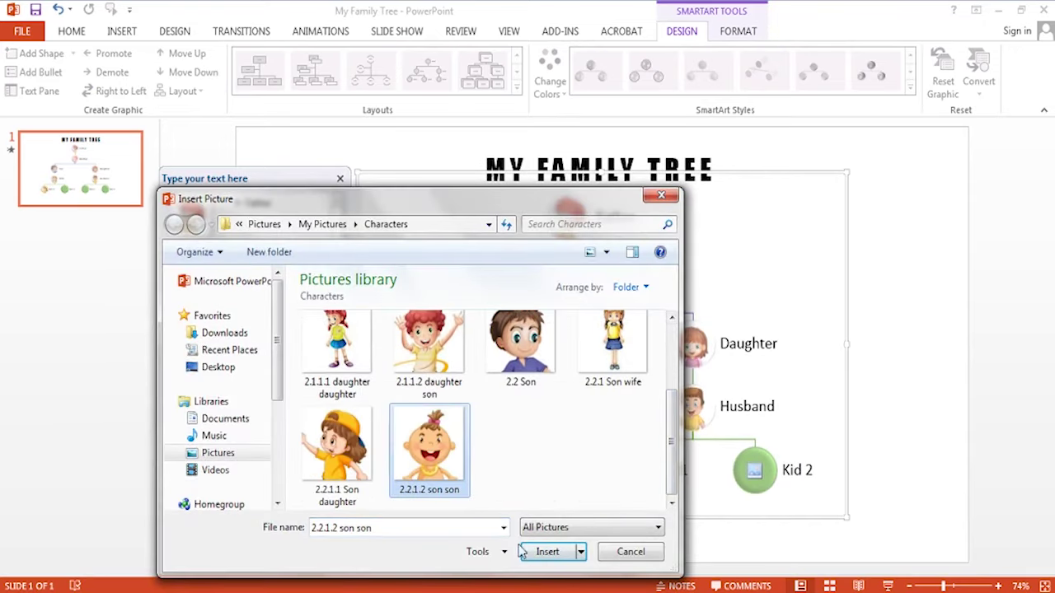
click(547, 551)
Step: Put the daughter and daughter son pictures into the right Kid 1 and Kid 2 circles
click(630, 469)
click(527, 341)
scroll(387, 428, down, 1)
click(337, 428)
click(547, 551)
click(759, 486)
click(527, 341)
scroll(671, 365, down, 1)
click(428, 354)
click(536, 551)
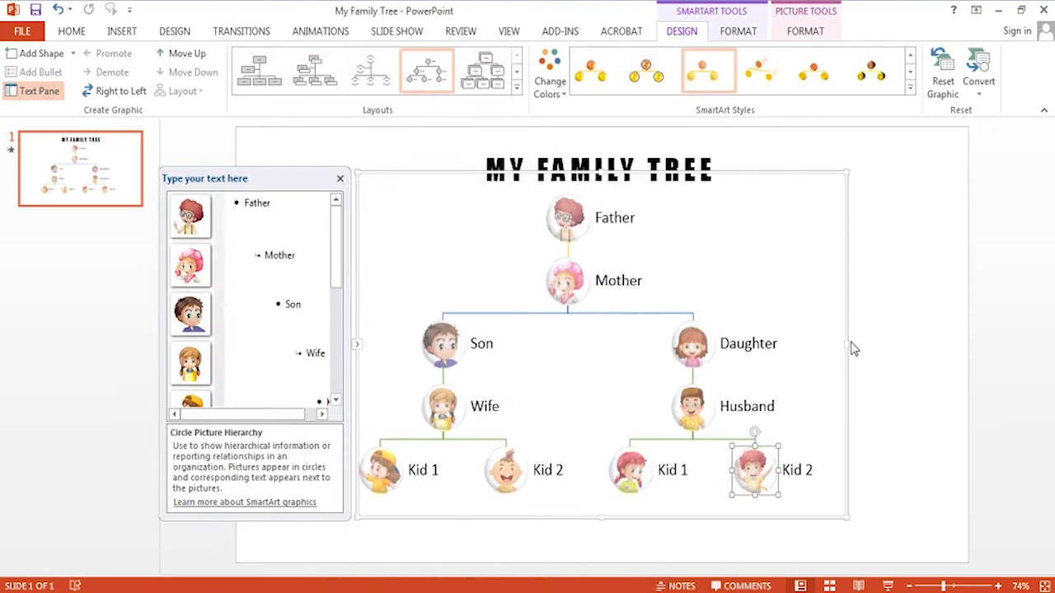
Step: Enlarge the family tree diagram left, right and downward, keeping its top just under the title
drag(853, 349, 937, 349)
drag(348, 344, 261, 335)
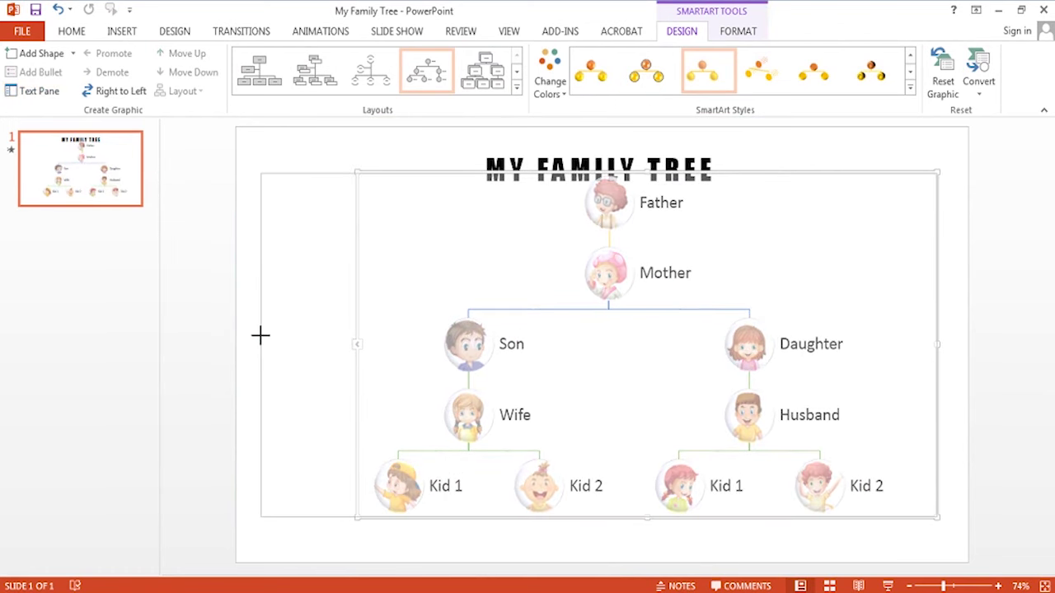
drag(607, 173, 607, 182)
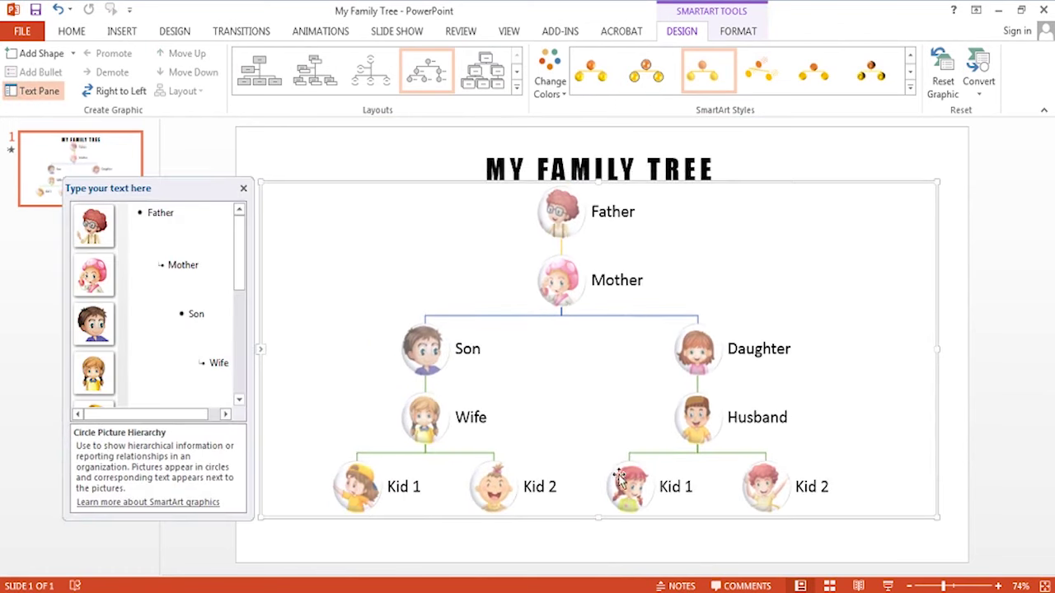
drag(599, 518, 599, 548)
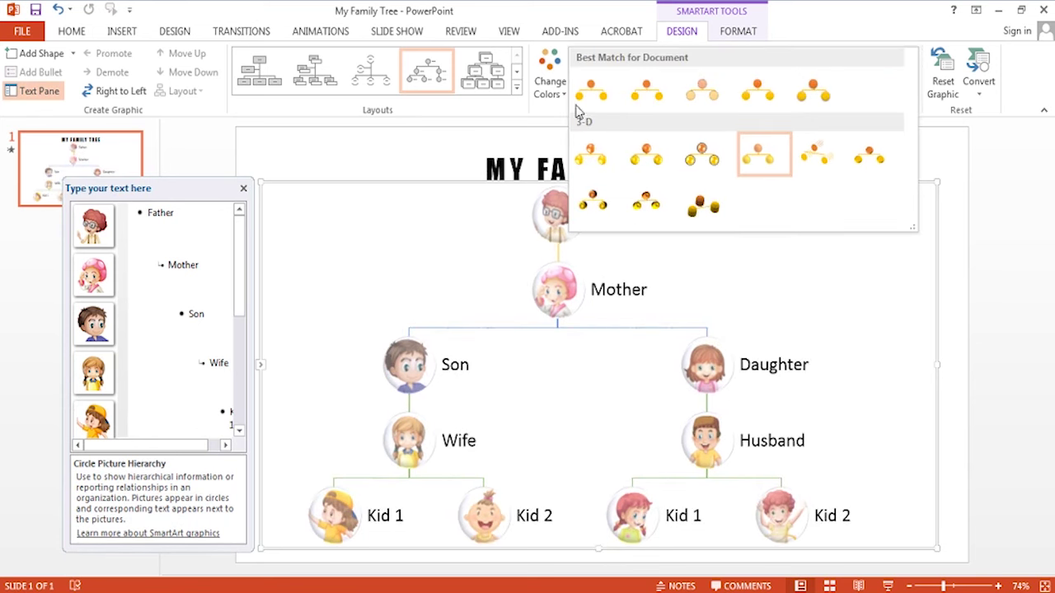
Step: Recolour the diagram with the dark primary colour scheme, leaving its style unchanged
click(549, 75)
click(659, 152)
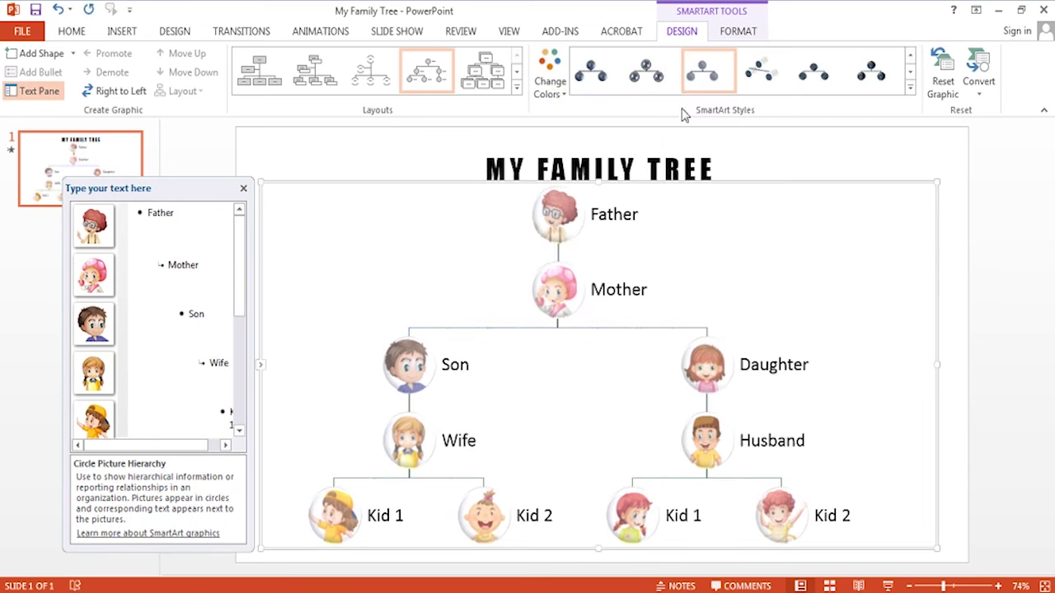
click(909, 86)
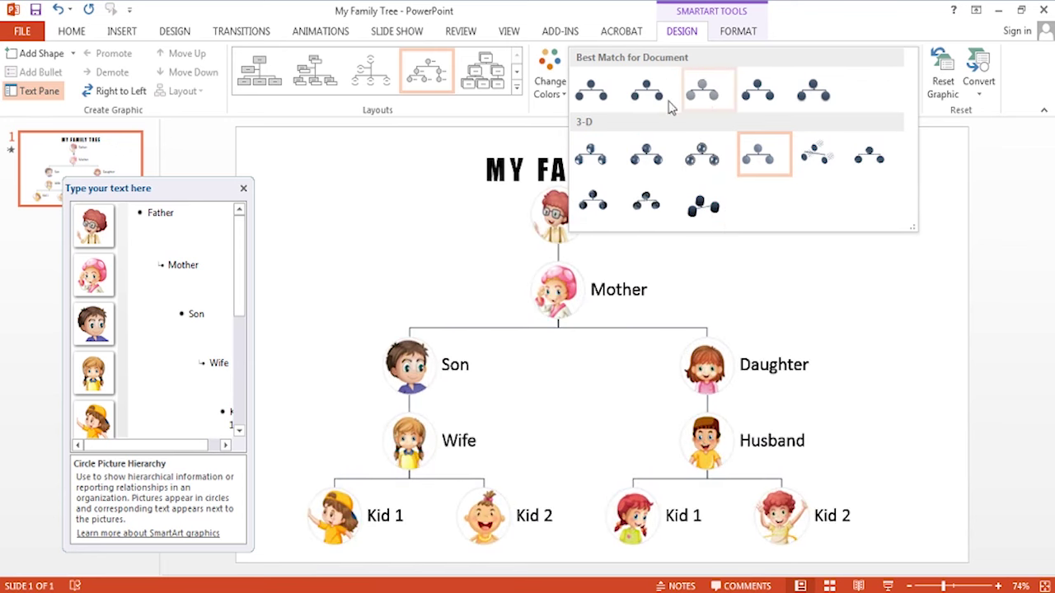
click(818, 91)
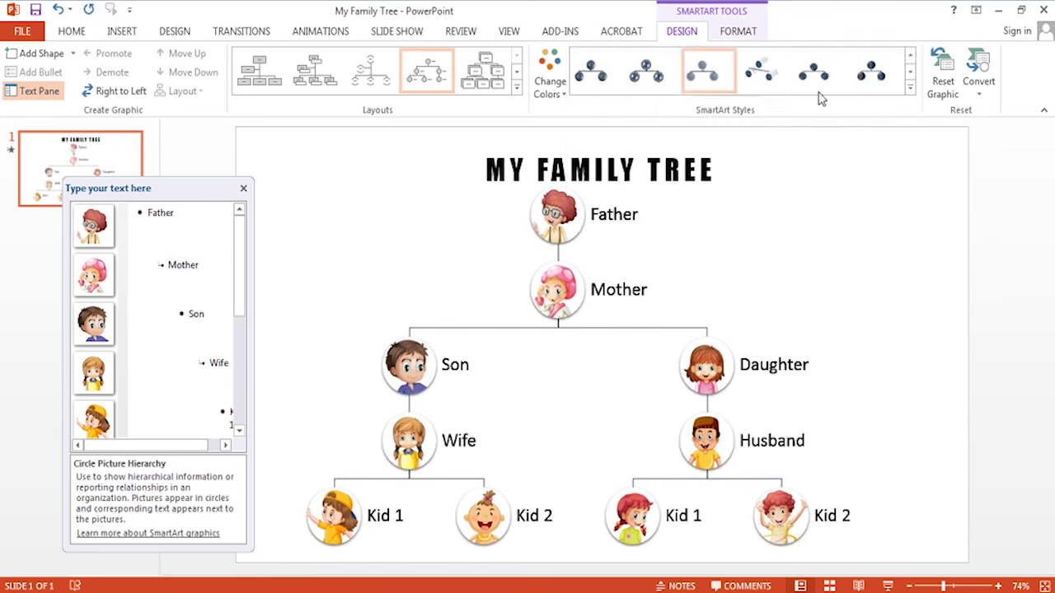
click(327, 160)
Step: Switch the slide background to a gradient fill and remove an extra gradient stop
right_click(328, 160)
click(327, 304)
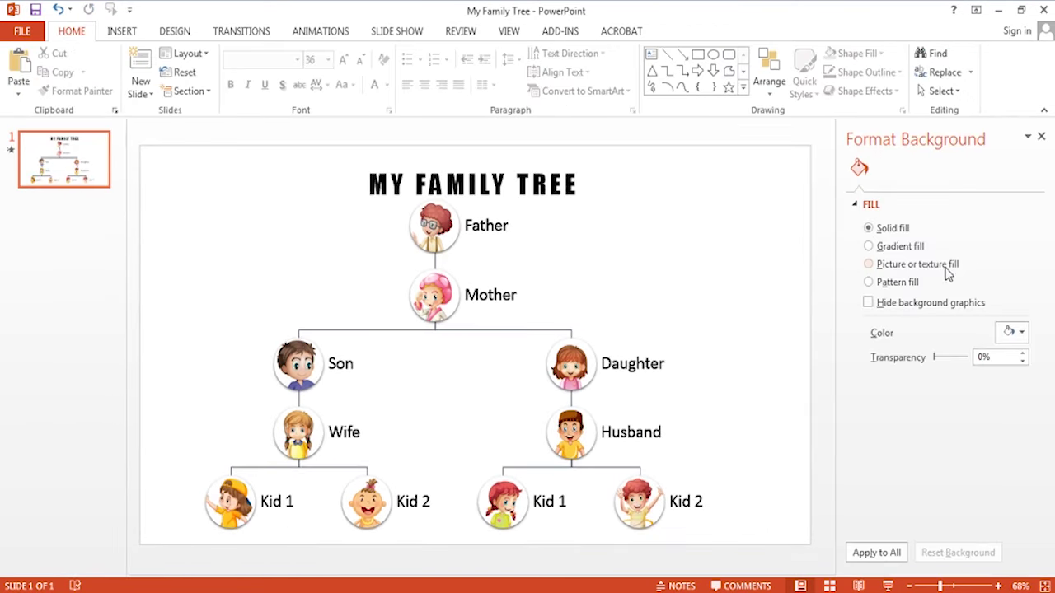
click(898, 246)
drag(985, 459, 984, 486)
Step: Make the end stop dark blue-grey, move it so the top is darkest, then widen the diagram
click(973, 449)
click(1013, 478)
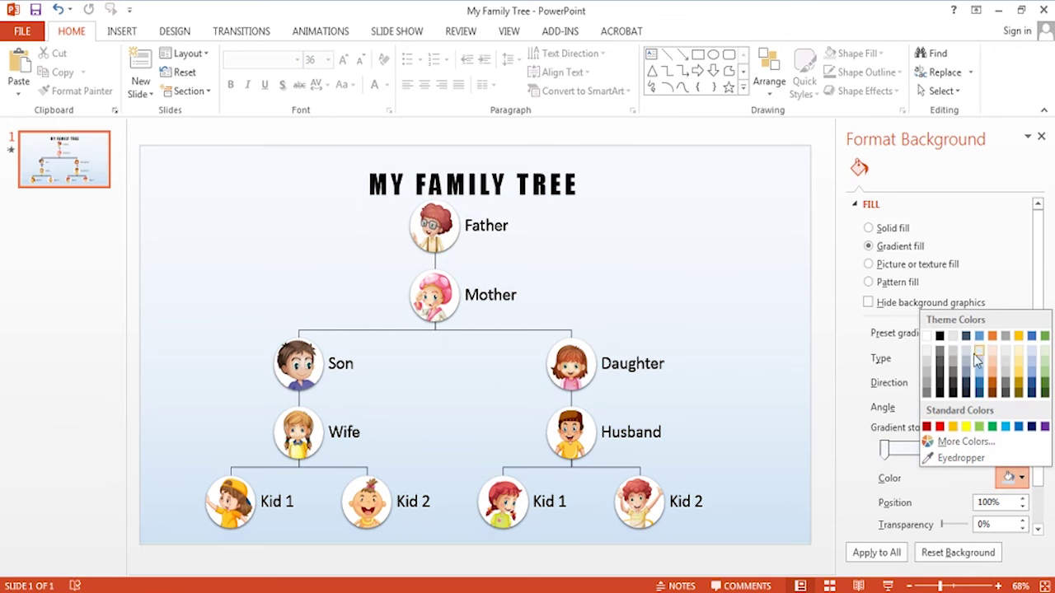
click(978, 352)
drag(970, 449, 865, 463)
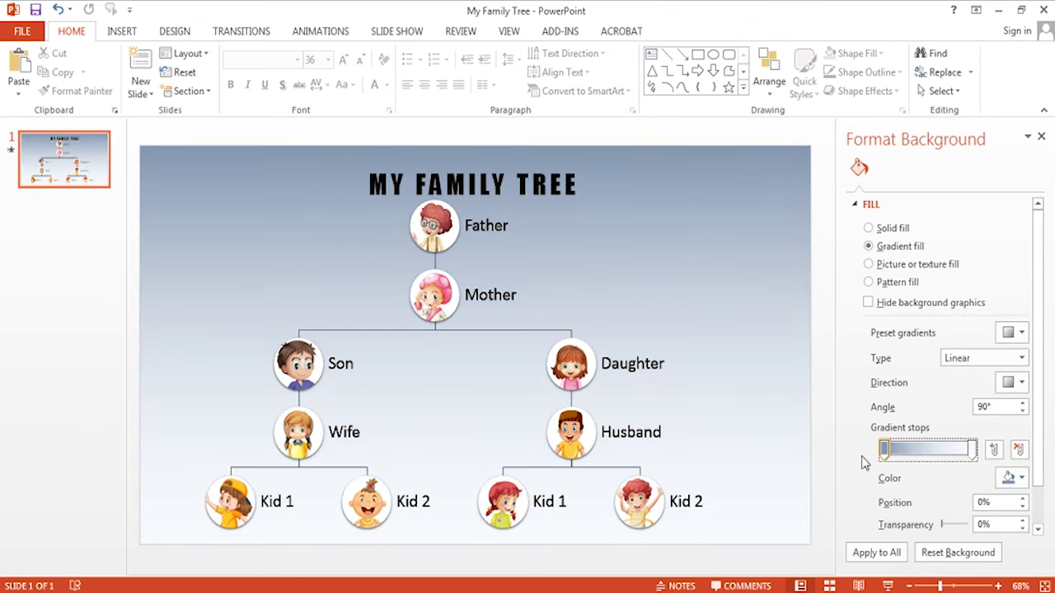
click(1041, 136)
click(777, 338)
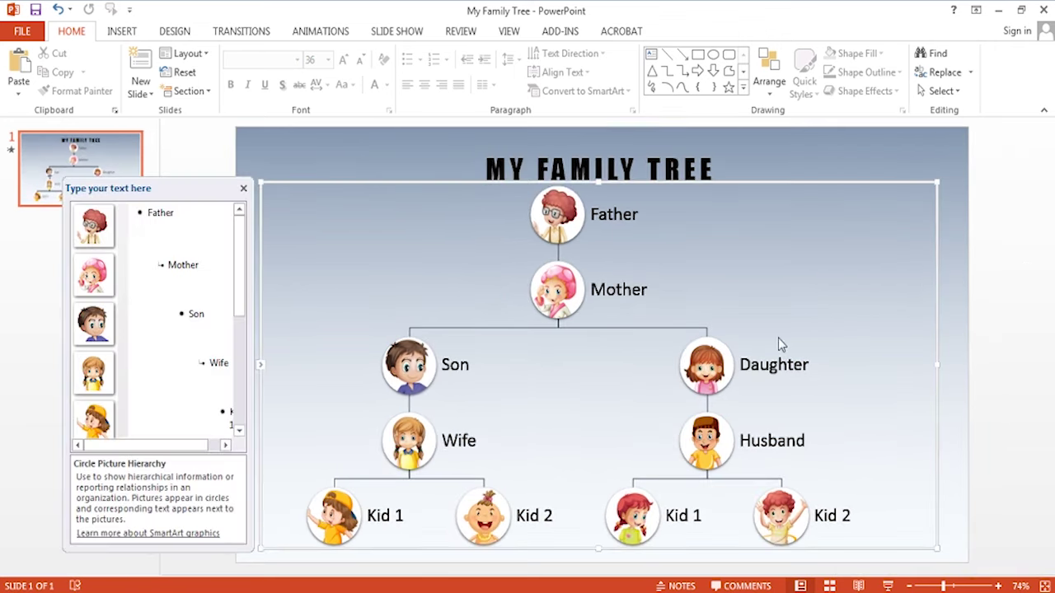
drag(937, 363, 958, 360)
Step: Move the Father picture beside Mother and place the Father label to its left
mouse_move(590, 225)
mouse_down()
mouse_move(536, 266)
mouse_move(523, 295)
mouse_up()
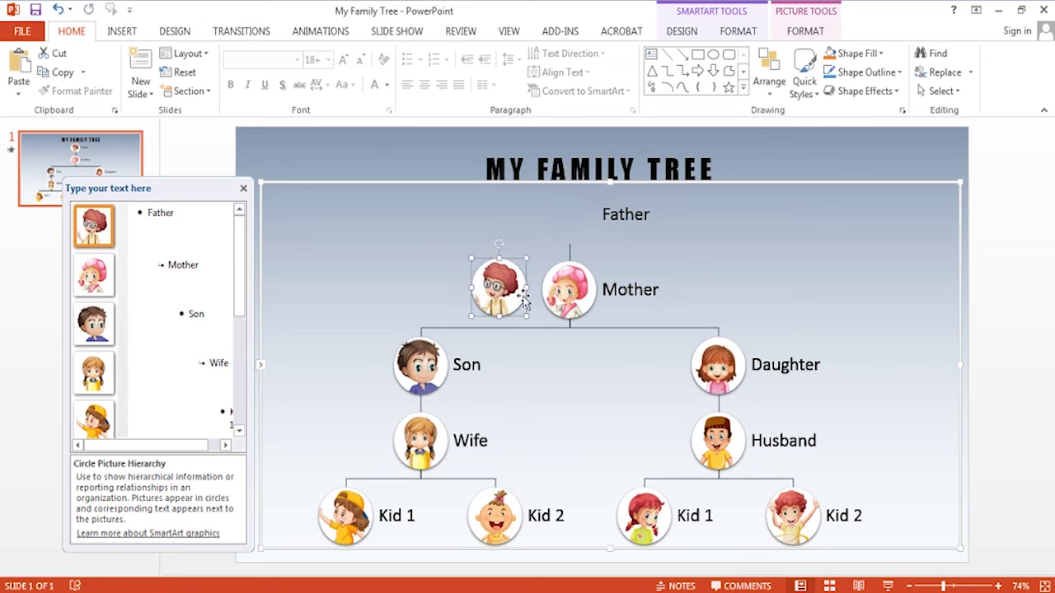
click(620, 216)
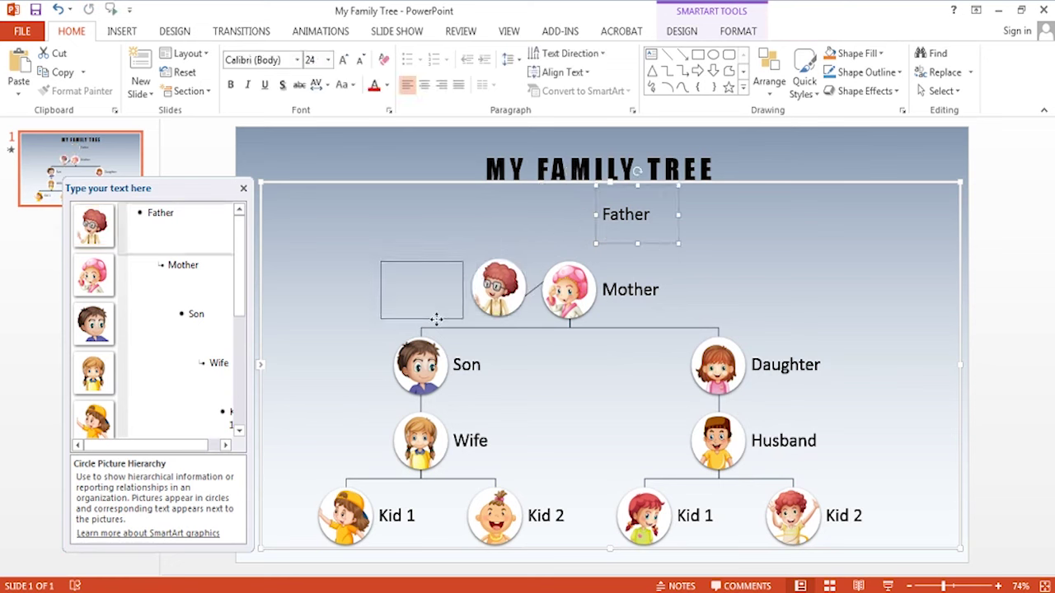
drag(435, 319, 437, 320)
key(Return)
text(DOB: 12/10/1967)
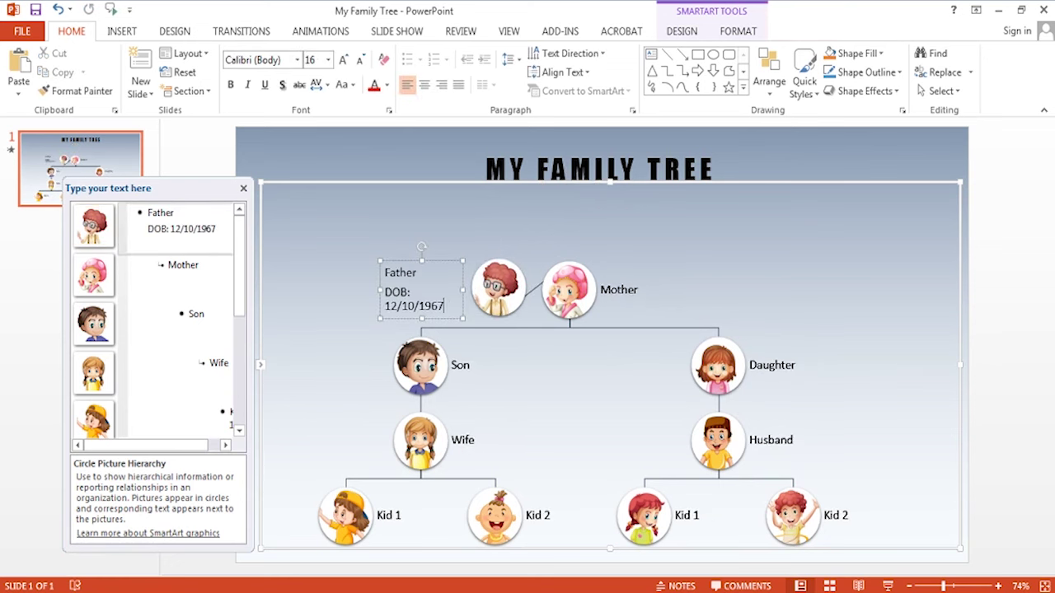
click(653, 292)
key(Return)
key(ctrl+v)
drag(621, 298, 659, 302)
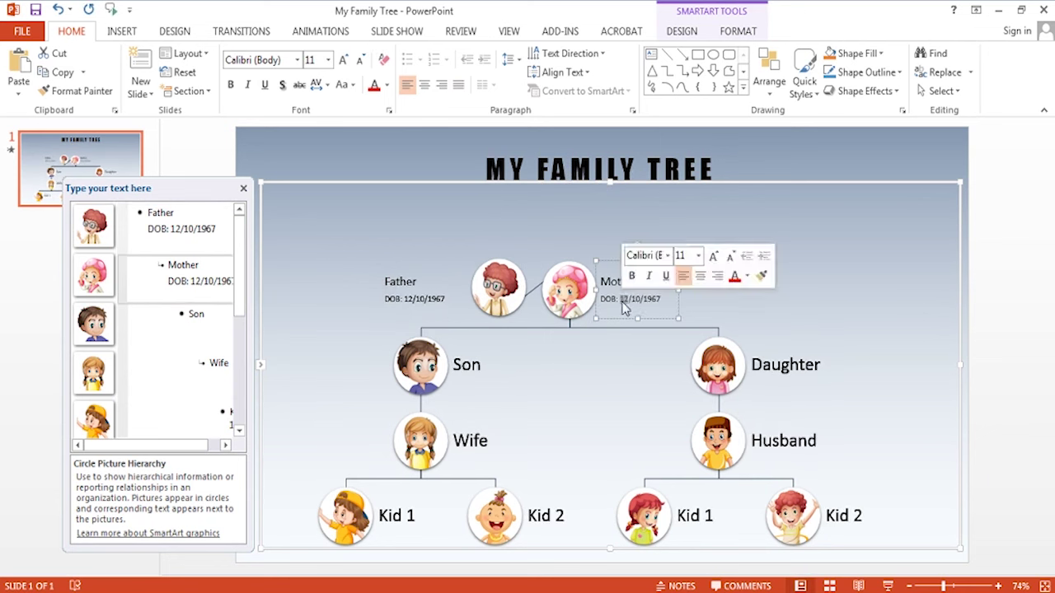
text(19/07/1967)
Step: Place the Wife picture beside Son and Husband beside Daughter, then add Wife's birth date line
drag(431, 415, 491, 343)
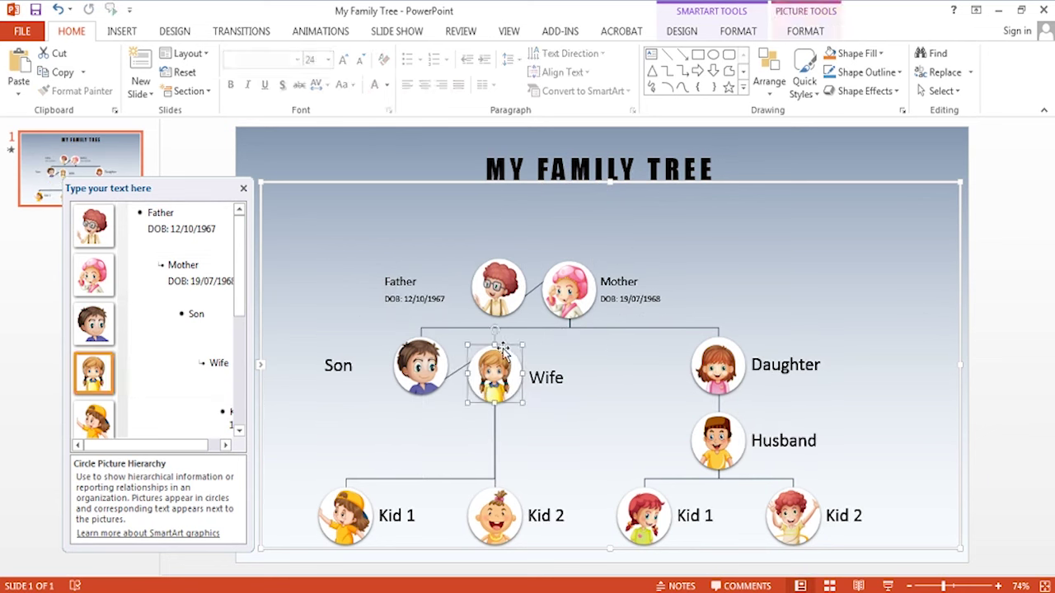
mouse_move(731, 414)
mouse_down()
mouse_move(679, 340)
mouse_move(651, 347)
mouse_up()
drag(527, 375, 498, 406)
key(Return)
key(ctrl+v)
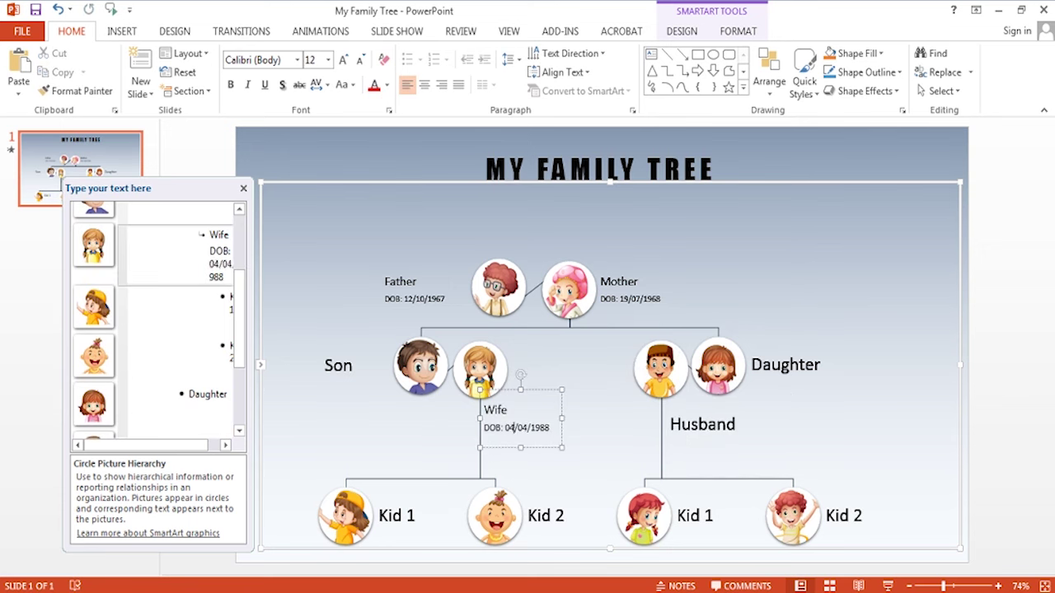
text(04)
Step: Add date-of-birth lines under Son, Husband and Daughter, adjusting each pasted date
click(353, 369)
key(Return)
key(ctrl+v)
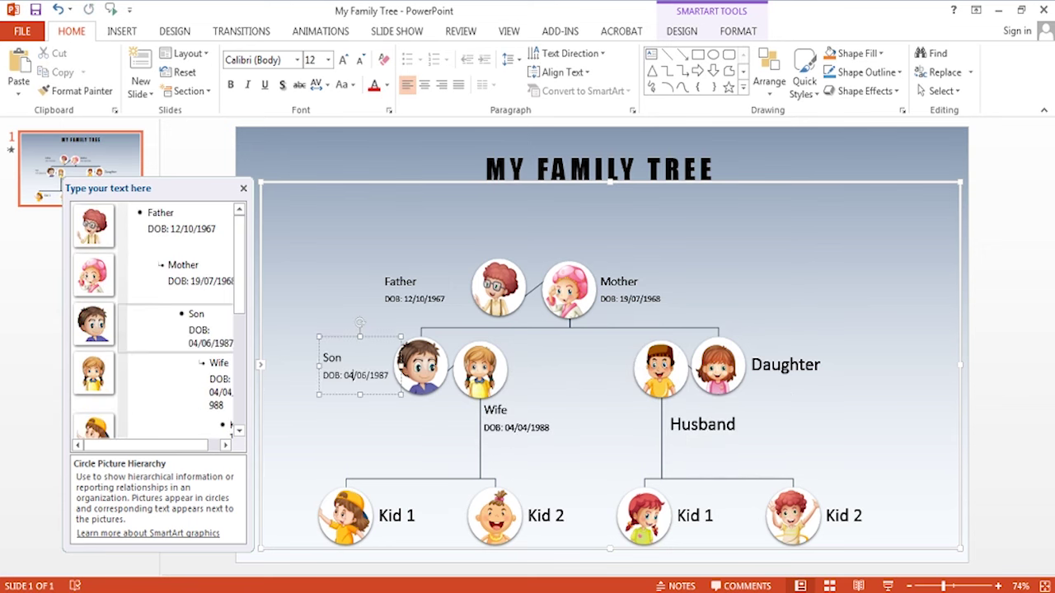
text(2)
click(704, 424)
key(Return)
key(ctrl+v)
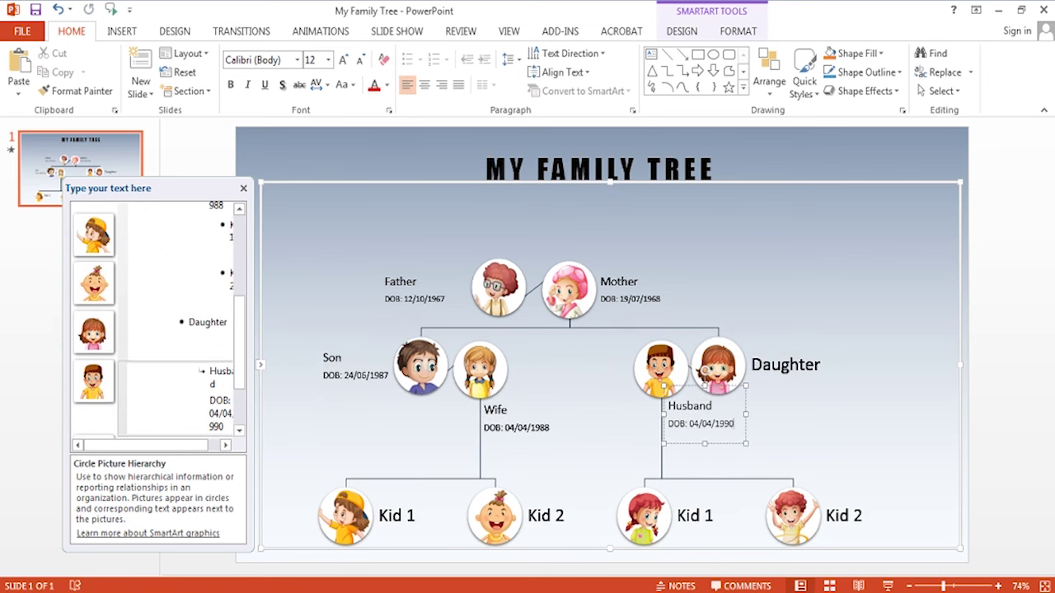
text(27)
click(785, 364)
key(Return)
key(ctrl+v)
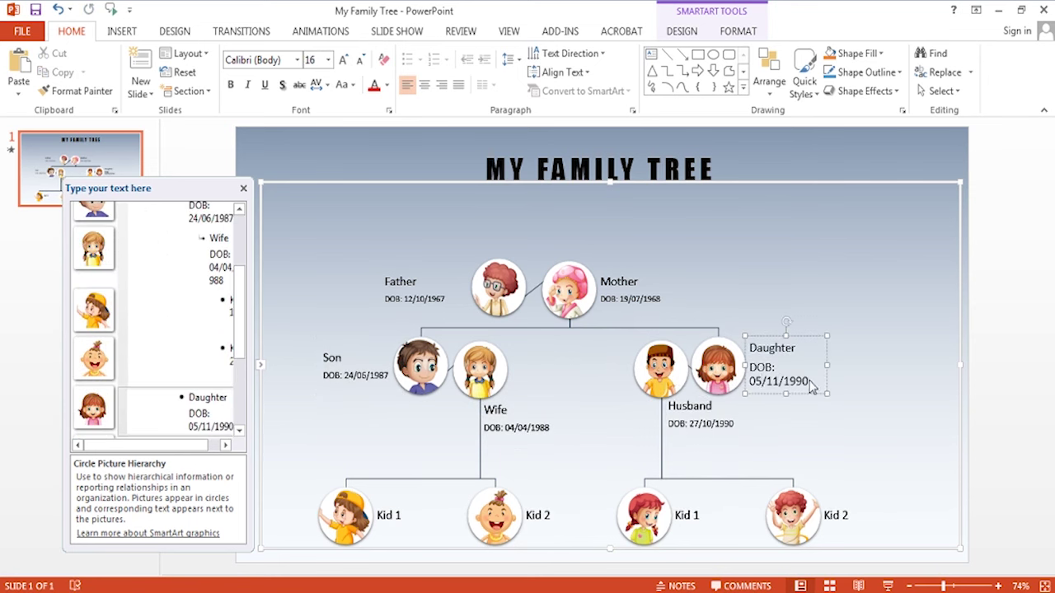
Step: Add date-of-birth lines under the left Kid 1, left Kid 2 and right Kid 1, correcting the days
click(388, 515)
key(Return)
key(ctrl+v)
text(1)
drag(378, 484, 437, 499)
key(ctrl+c)
click(539, 481)
key(Return)
key(ctrl+v)
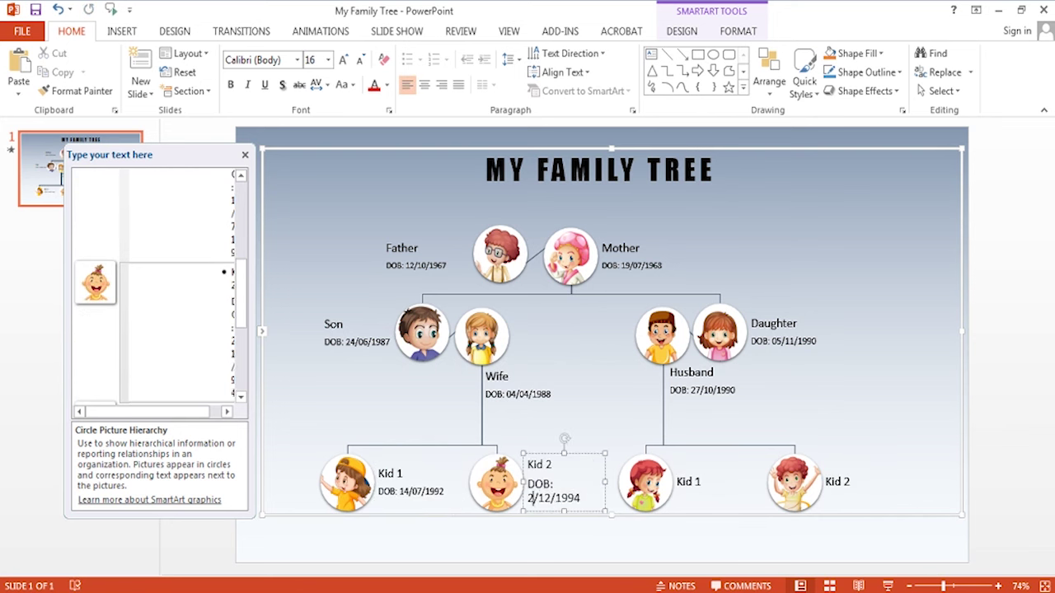
text(4)
click(688, 481)
key(Return)
key(ctrl+v)
Step: Add 'DOB: 15/08/1995' under the right Kid 2
click(836, 481)
key(Return)
key(ctrl+v)
text(15/08/1995)
drag(826, 492, 885, 492)
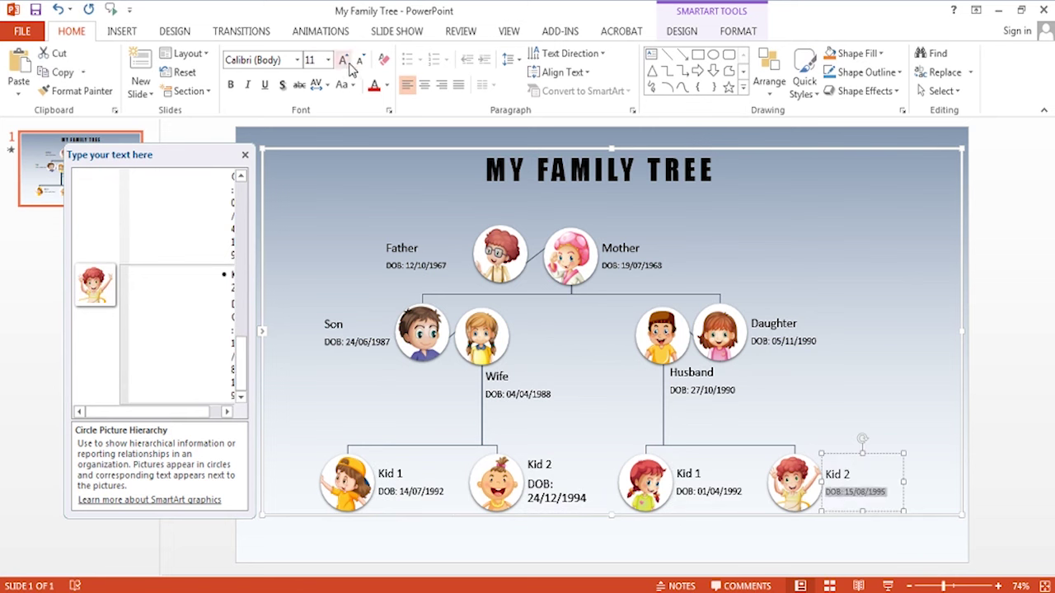
click(801, 321)
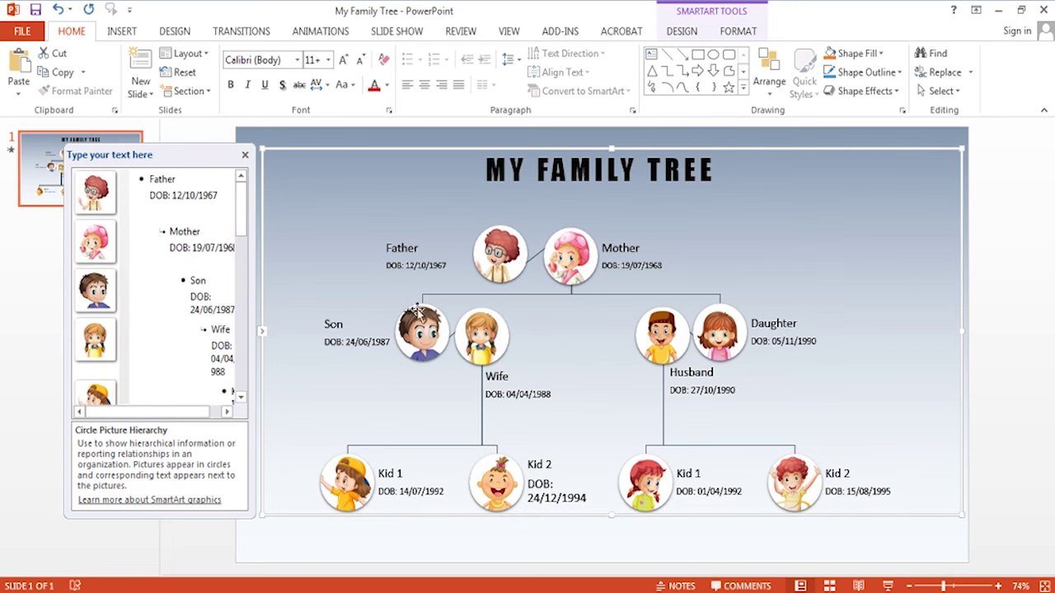
Step: Apply a Fly In entrance animation to the family tree and select left Kid 2's birth date for formatting
click(319, 31)
click(643, 70)
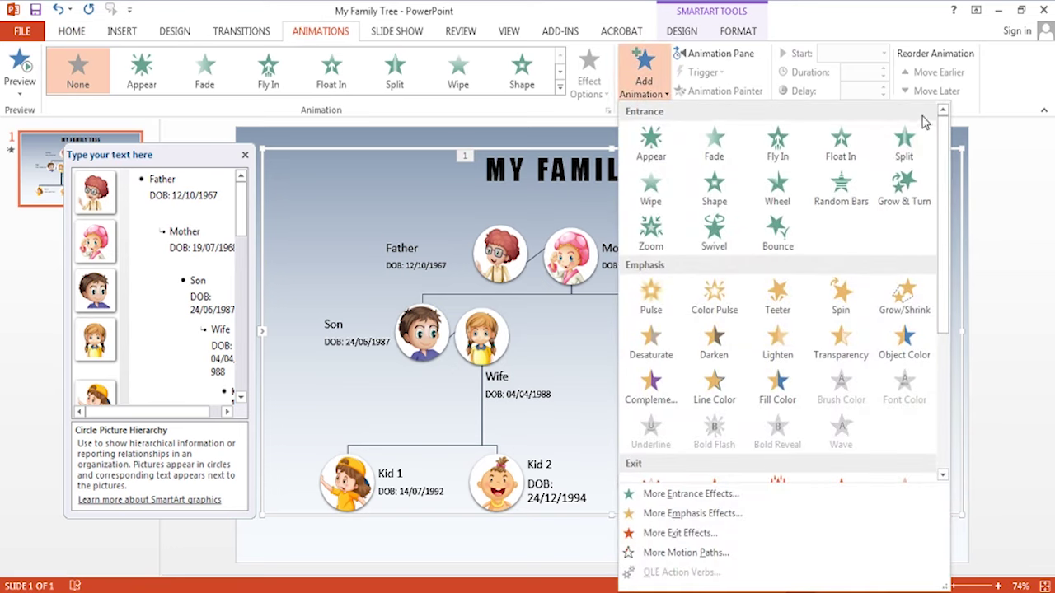
click(936, 408)
click(533, 498)
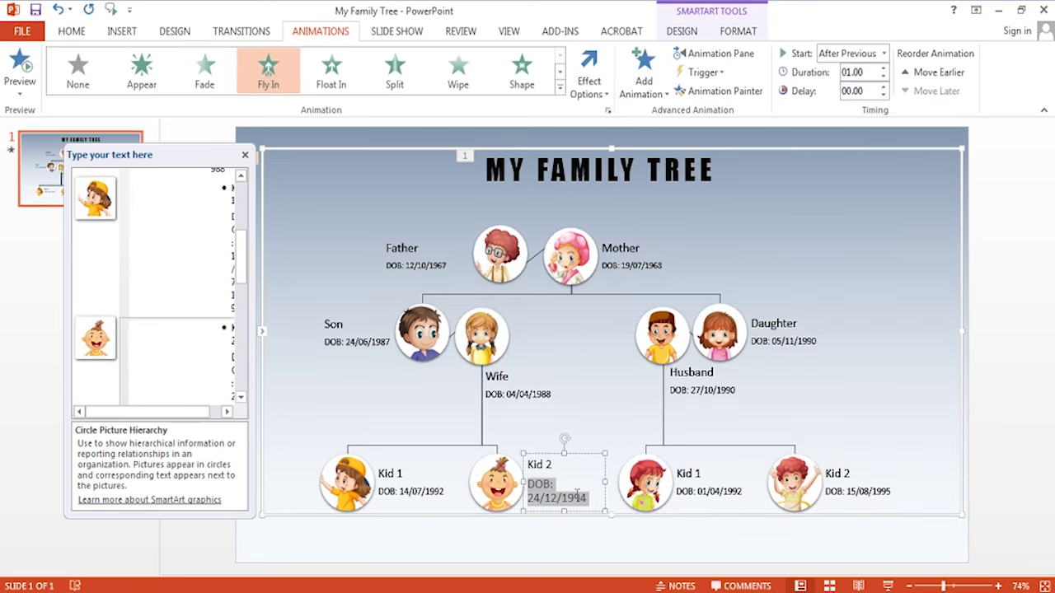
click(71, 31)
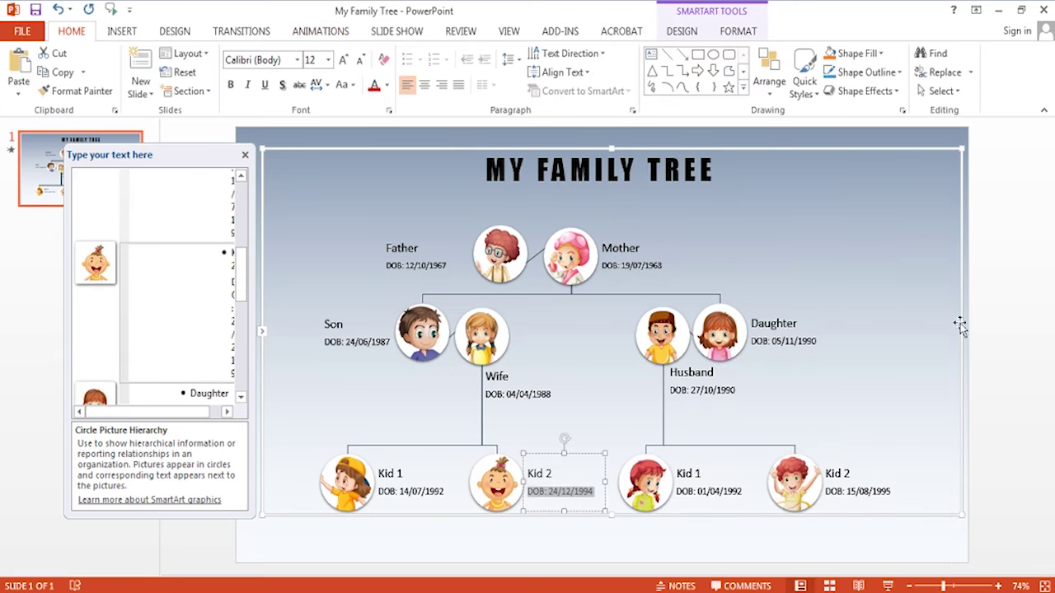
click(903, 145)
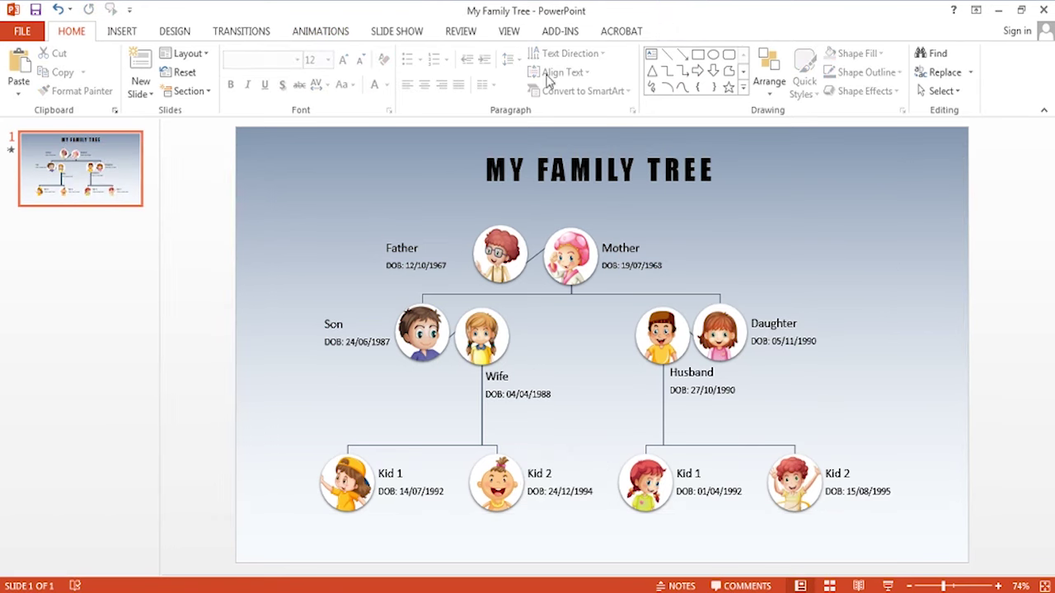
Step: Set the tree's Fly In animation duration to 0.5 seconds in its timing options
click(321, 31)
click(714, 53)
click(1022, 209)
click(1035, 211)
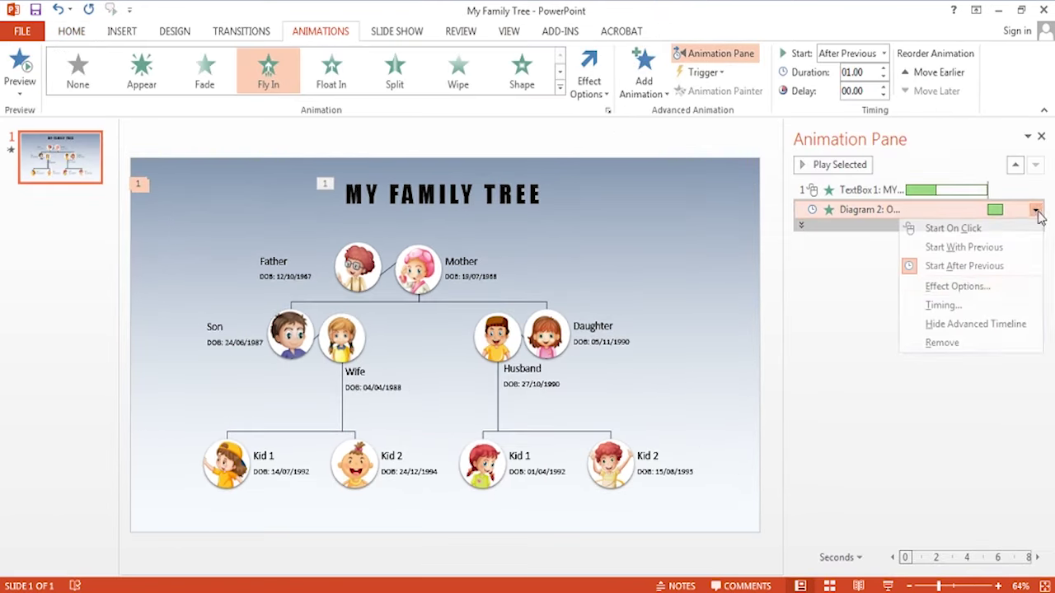
click(956, 286)
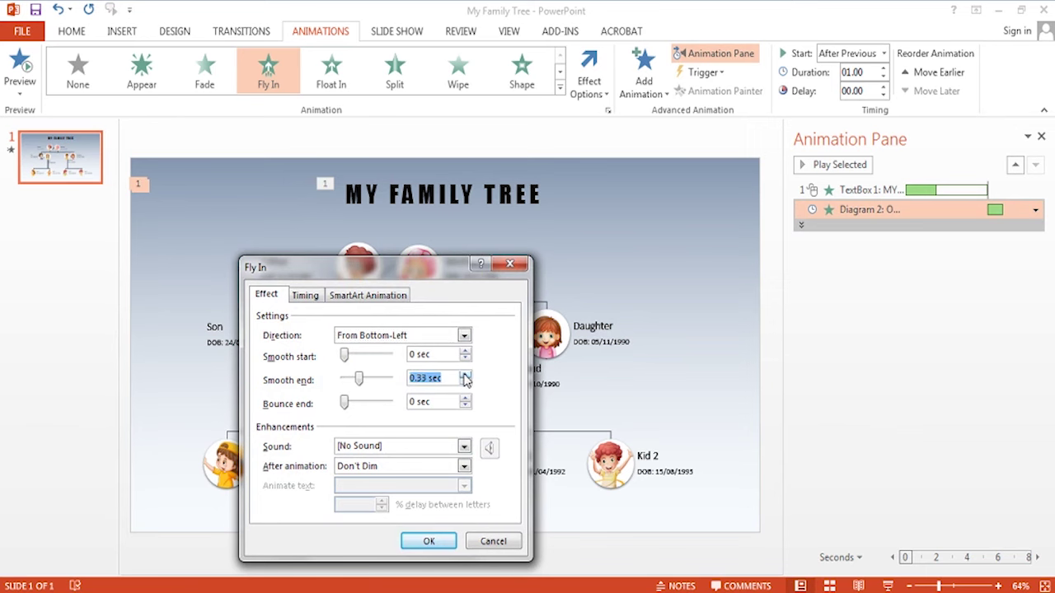
click(305, 295)
click(403, 359)
click(346, 414)
click(429, 542)
click(1041, 136)
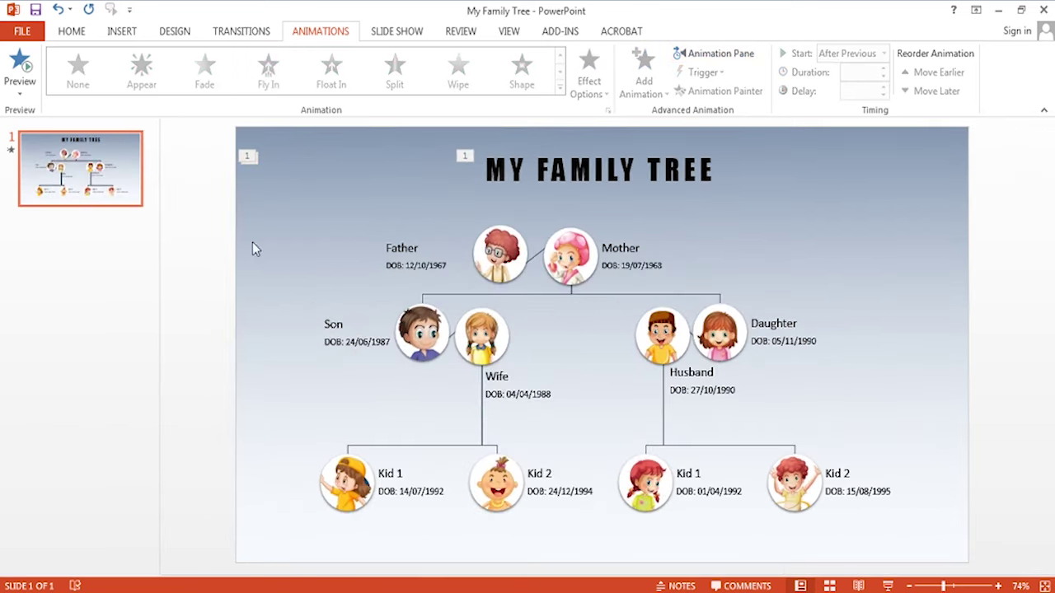
Step: Play the slide as a slideshow, then end it and return to editing
click(886, 586)
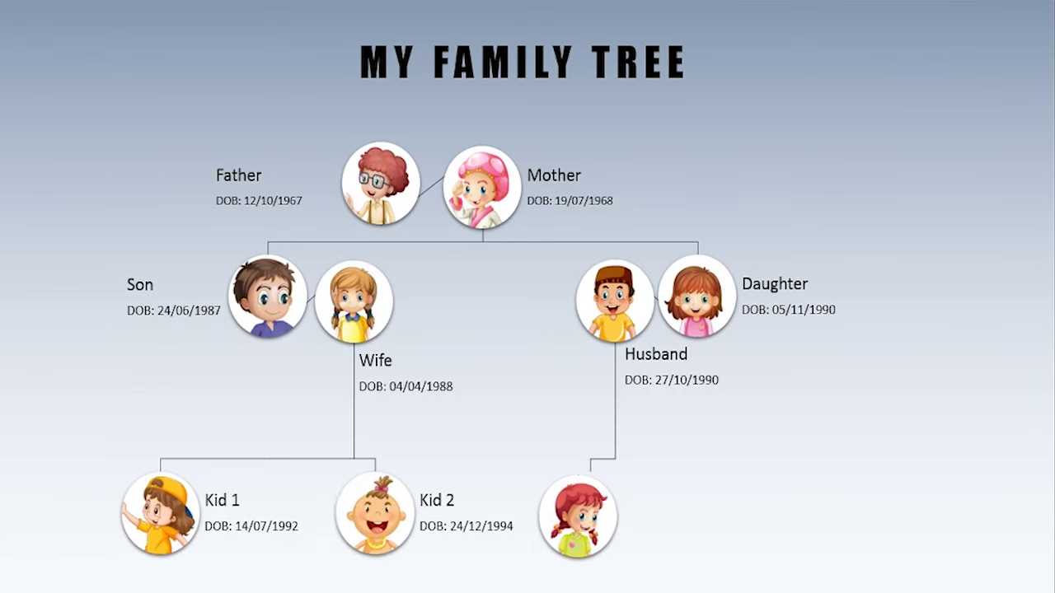
right_click(810, 172)
click(849, 407)
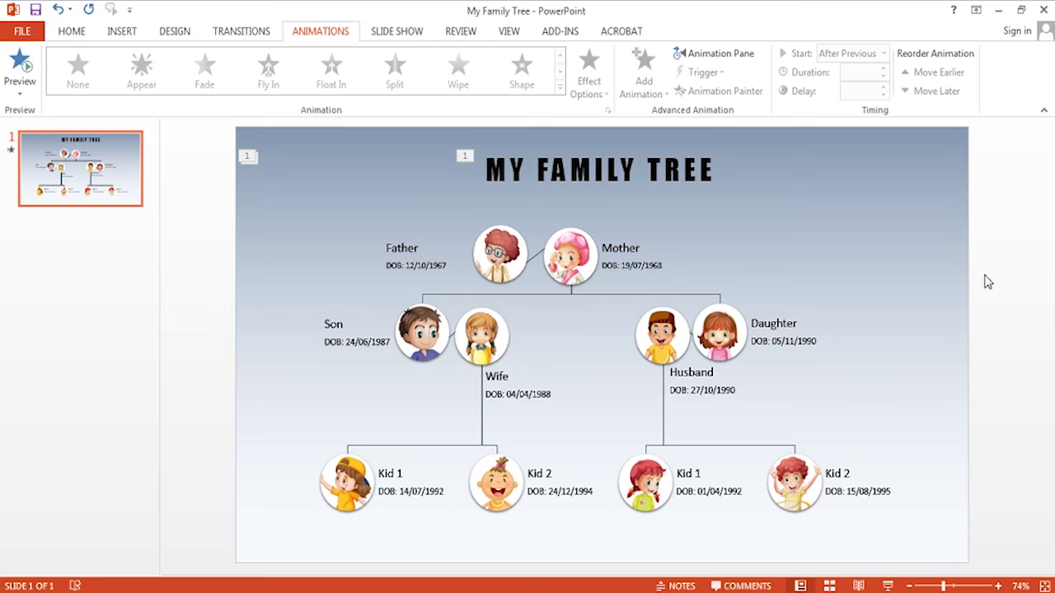
Step: Change the Fly In animation duration to 2 seconds
click(699, 58)
click(1035, 210)
click(857, 285)
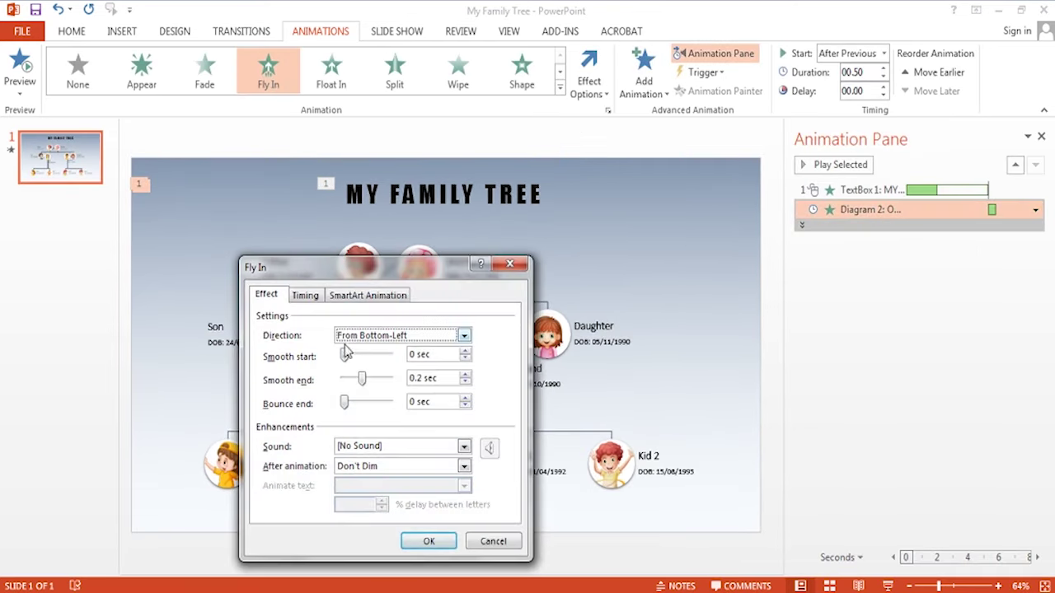
drag(356, 275, 385, 231)
click(331, 249)
click(435, 308)
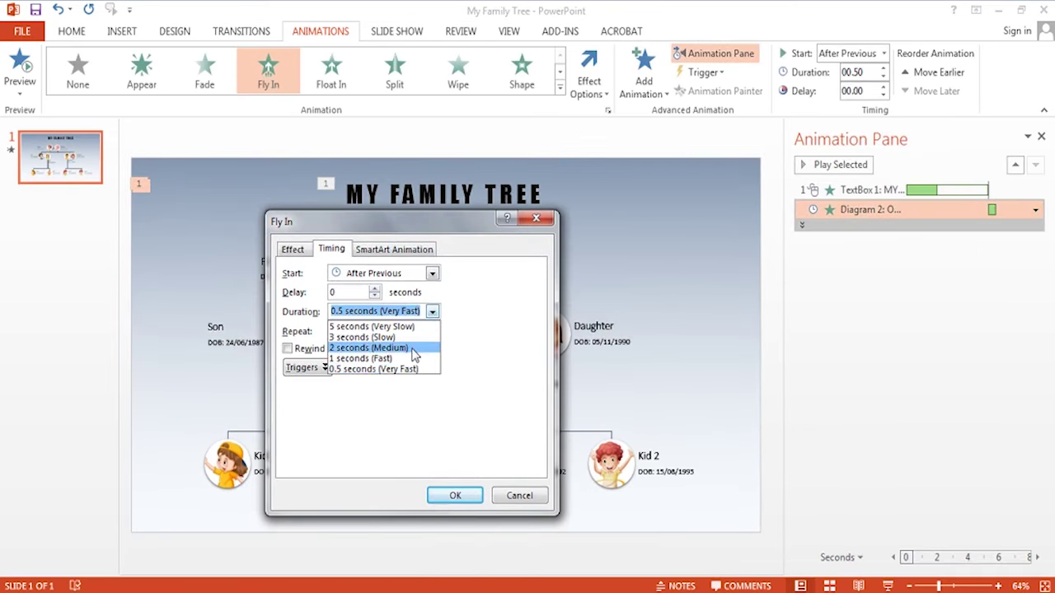
click(403, 346)
click(455, 495)
click(1042, 137)
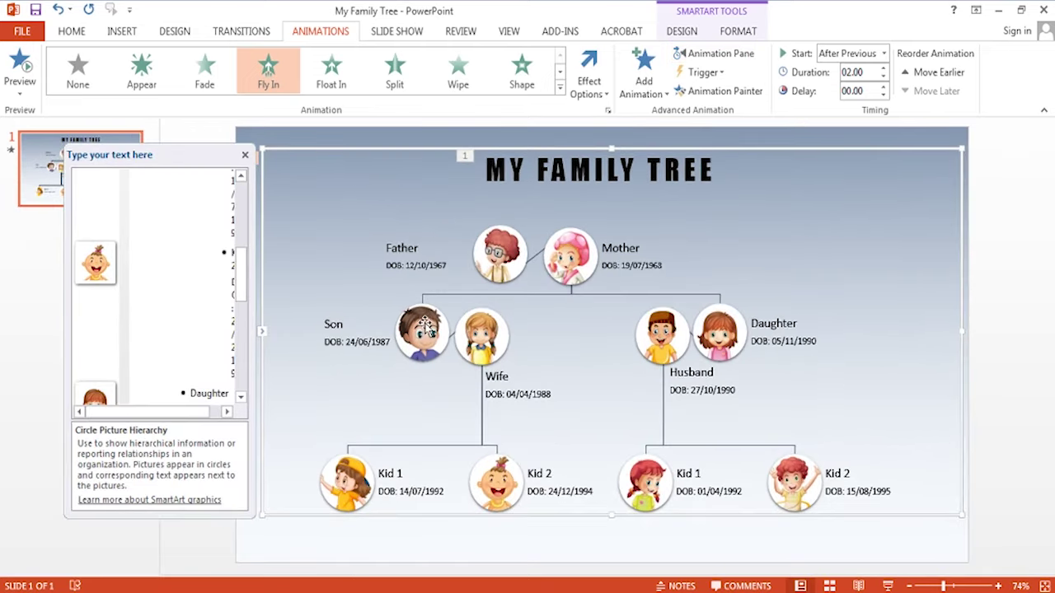
mouse_move(241, 280)
mouse_down()
mouse_move(241, 315)
mouse_move(237, 216)
mouse_move(240, 367)
mouse_up()
click(223, 396)
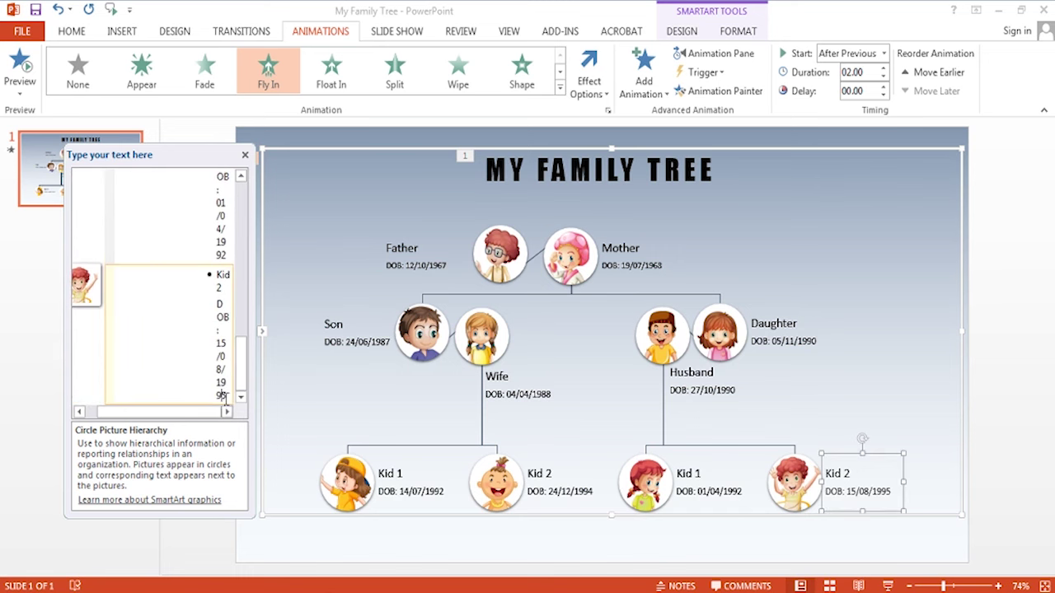
key(Return)
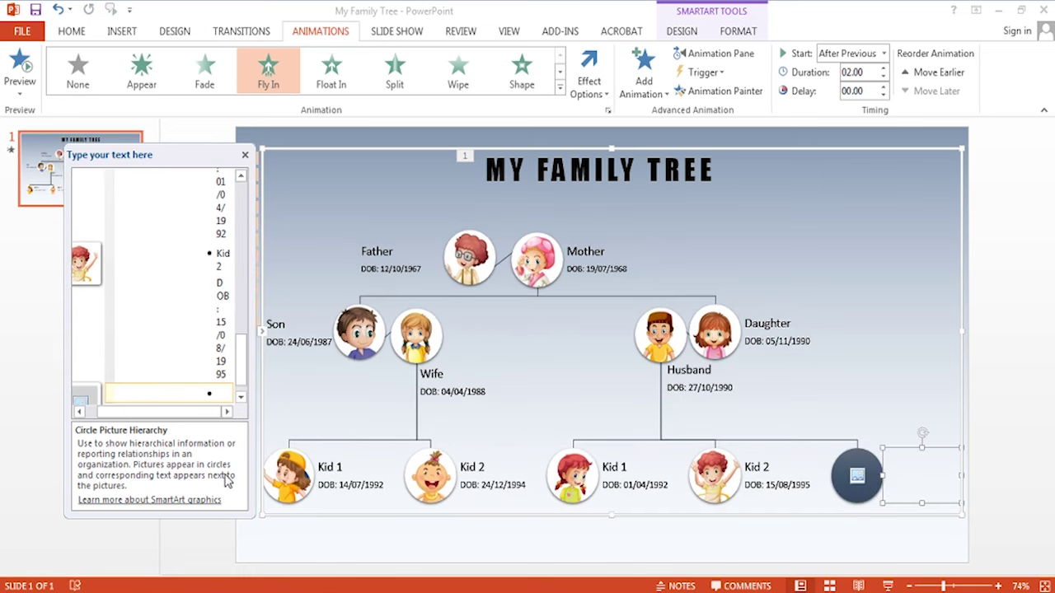
key(shift+Tab)
key(shift+Tab)
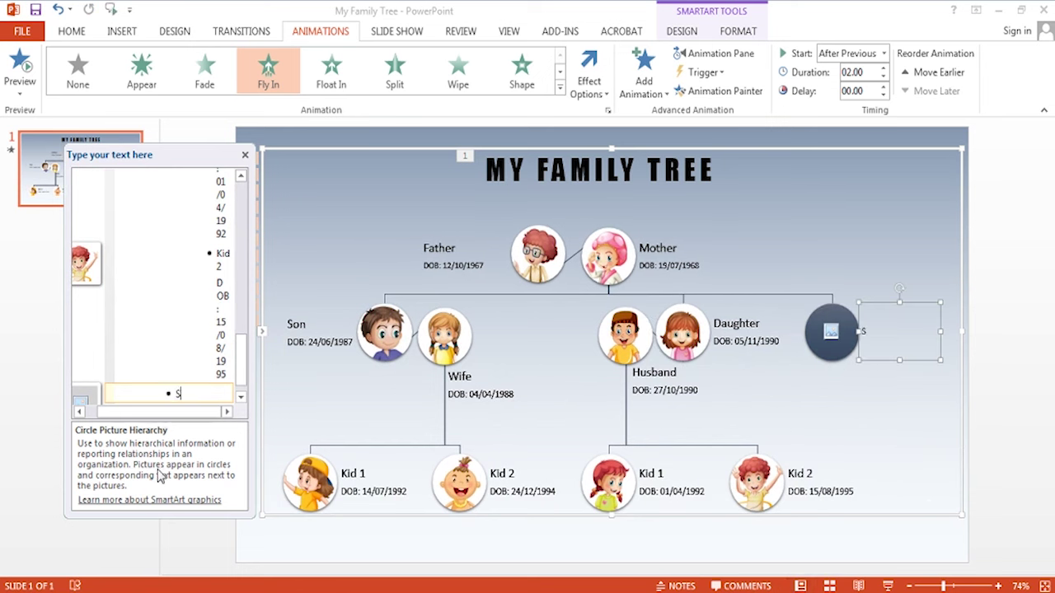
click(739, 340)
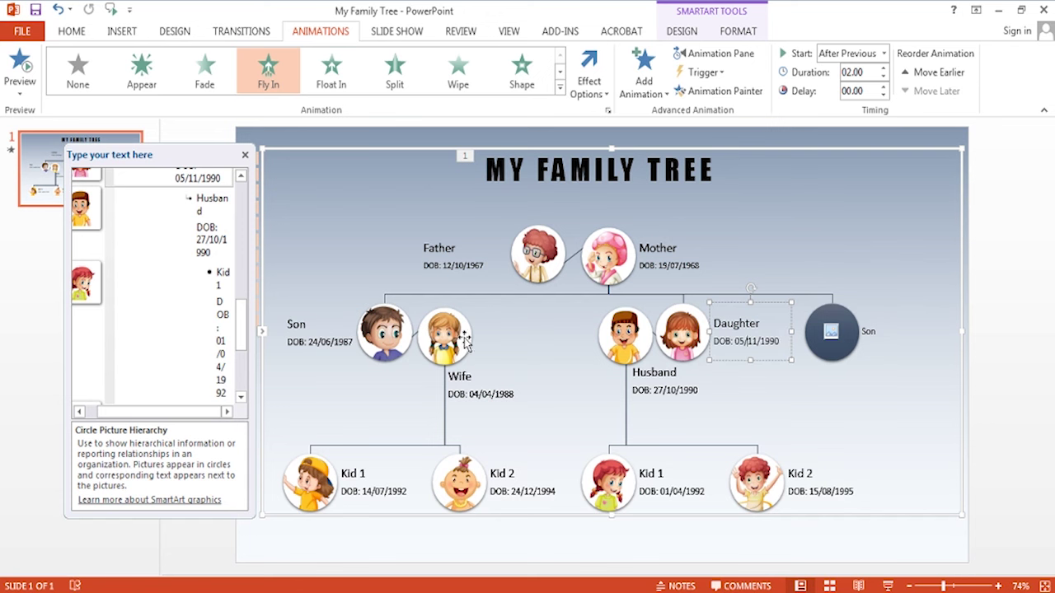
drag(351, 337, 290, 326)
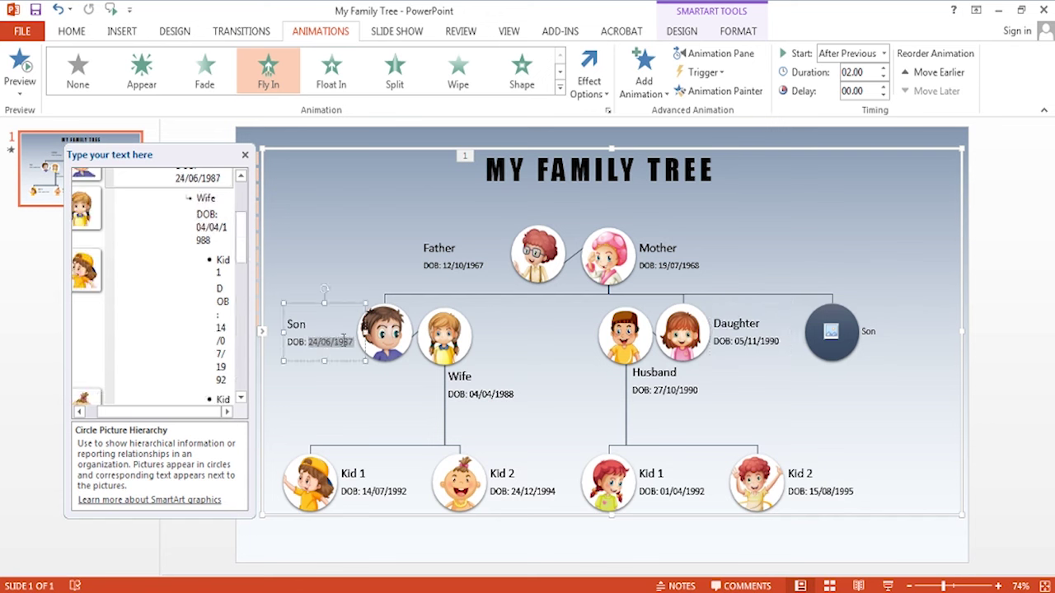
click(881, 338)
key(ctrl+v)
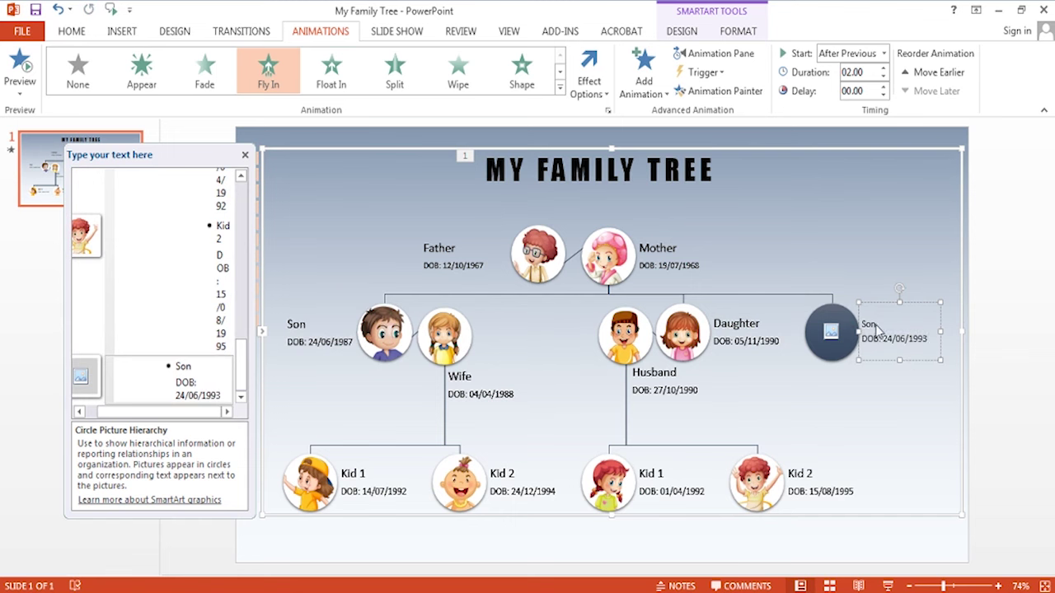
Step: Insert the 2.2 Son picture into the new Son's circle
click(831, 332)
click(528, 341)
scroll(519, 462, down, 1)
double_click(521, 449)
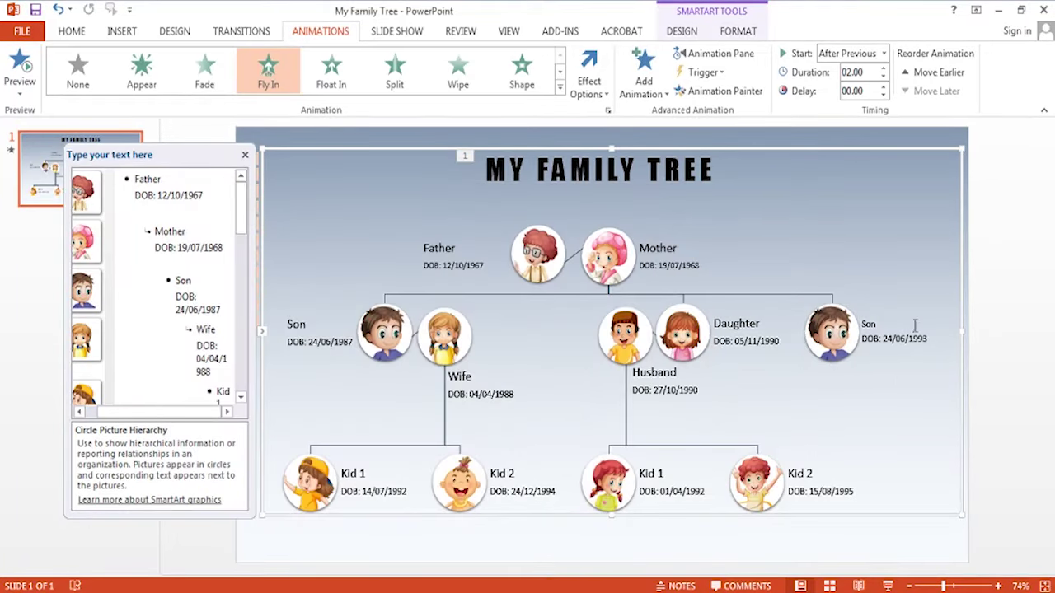
click(862, 145)
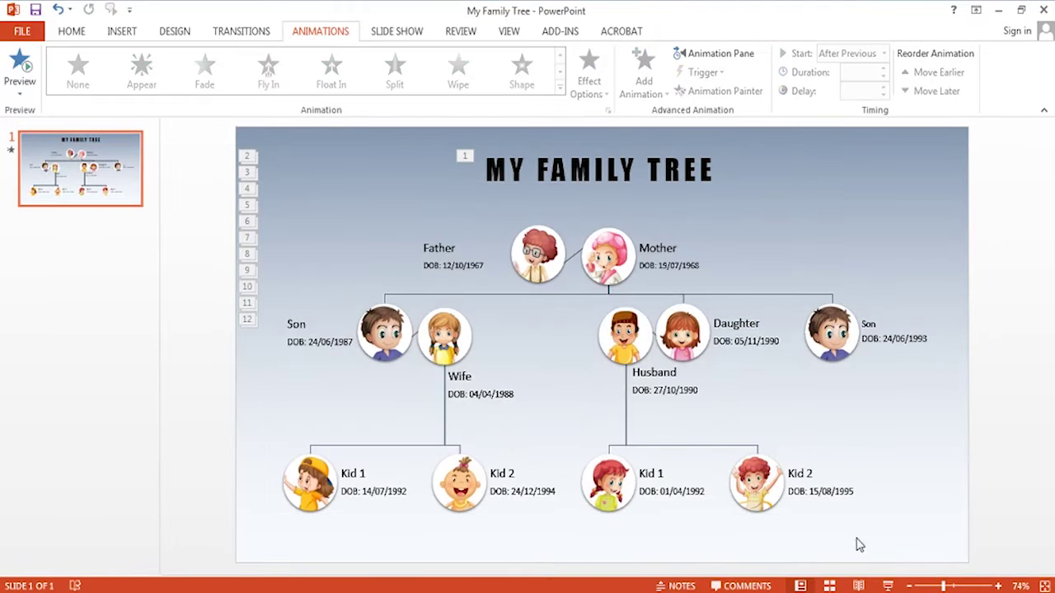
Step: Run the slideshow from the beginning to watch the title and family tree fly in
key(F5)
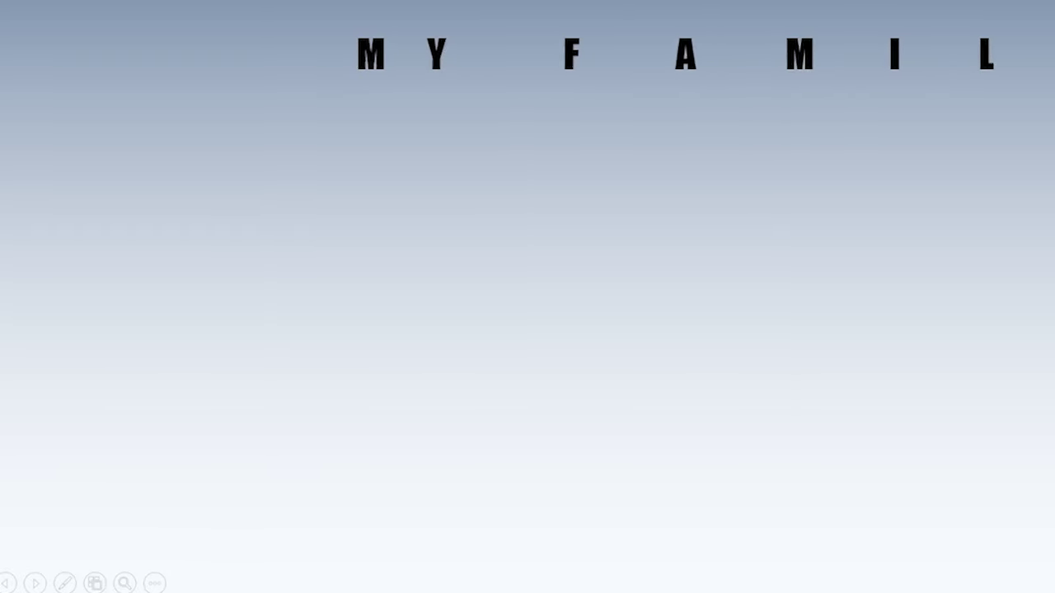